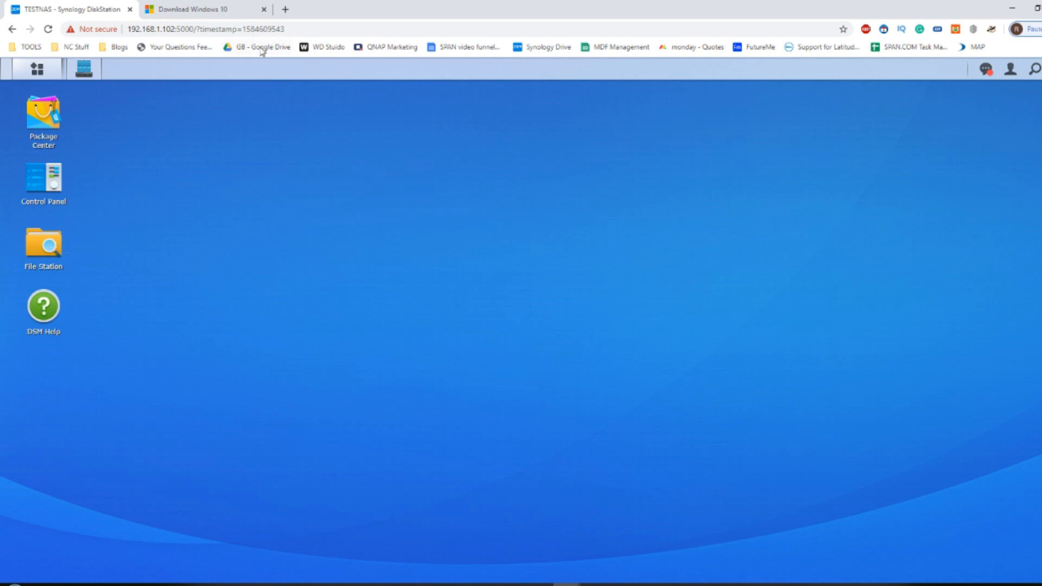
Open Virtual Machine Manager on the NAS and go to its list of virtual machines
{"action": "left_click", "coordinate": [84, 69]}
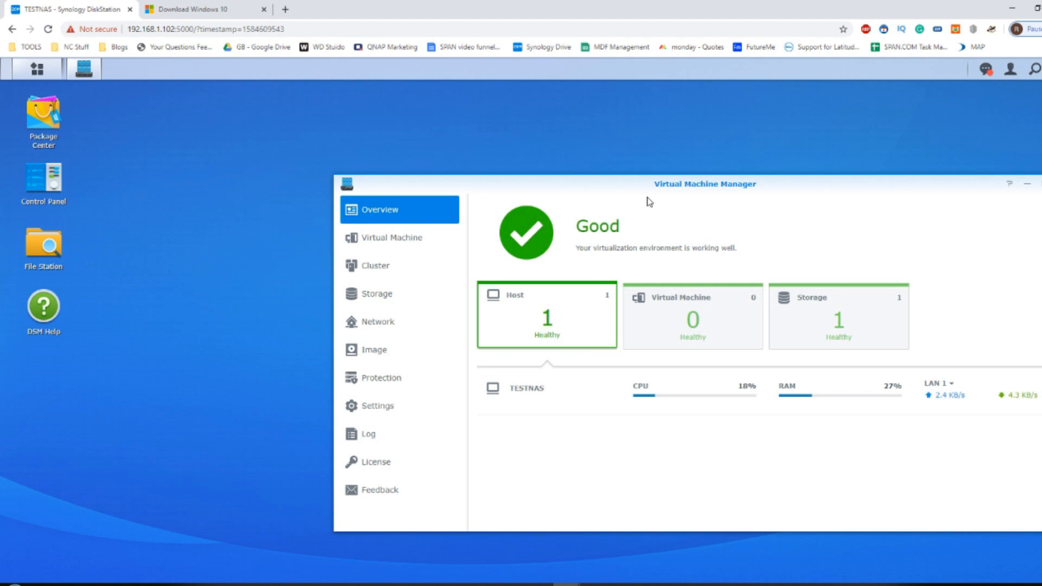
{"action": "left_click_drag", "start_coordinate": [647, 191], "coordinate": [582, 170]}
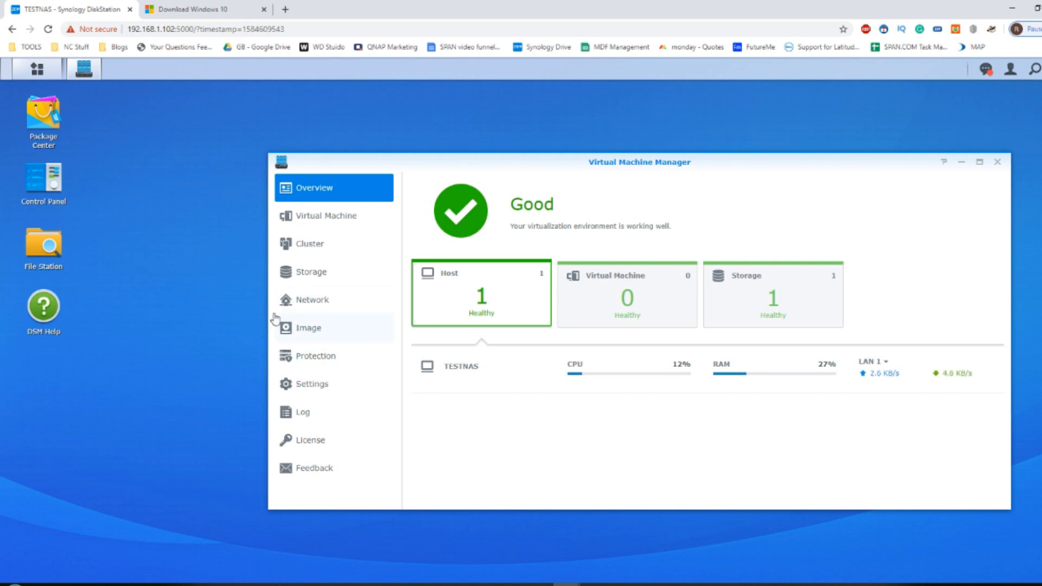
{"action": "left_click", "coordinate": [342, 224]}
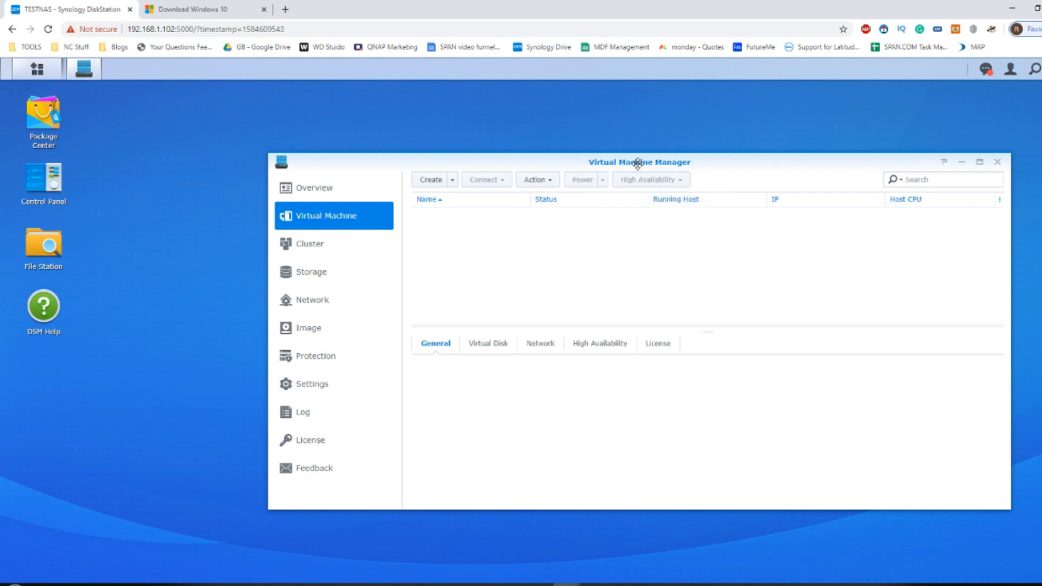
{"action": "left_click_drag", "start_coordinate": [639, 162], "coordinate": [528, 162]}
Find Virtual Machine Manager among all packages in Package Center and close Package Center
{"action": "left_click", "coordinate": [44, 128]}
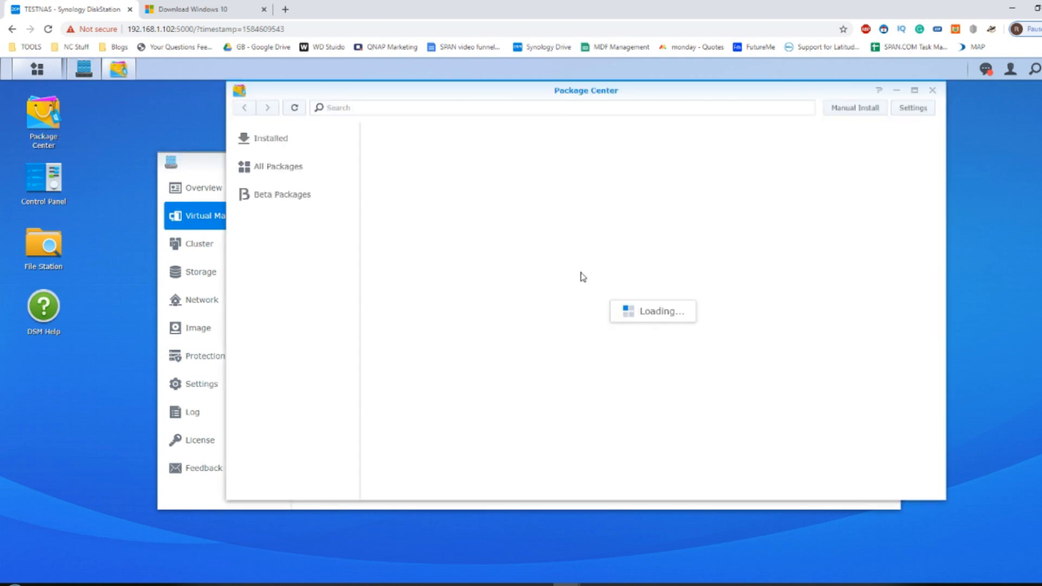
{"action": "scroll", "coordinate": [581, 293], "scroll_direction": "down", "scroll_amount": 8}
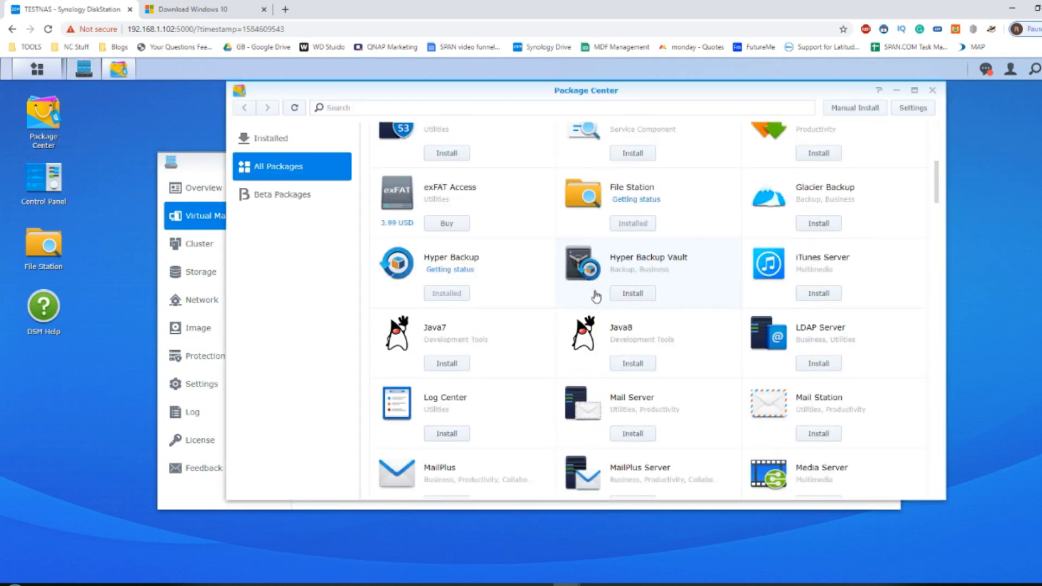
{"action": "left_click_drag", "start_coordinate": [940, 183], "coordinate": [927, 264]}
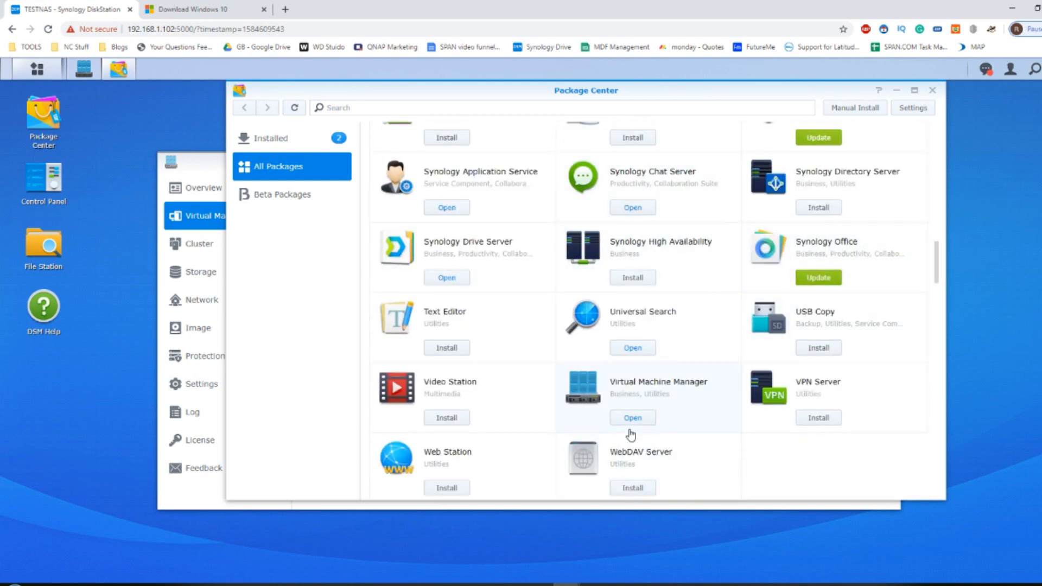
{"action": "left_click", "coordinate": [933, 90]}
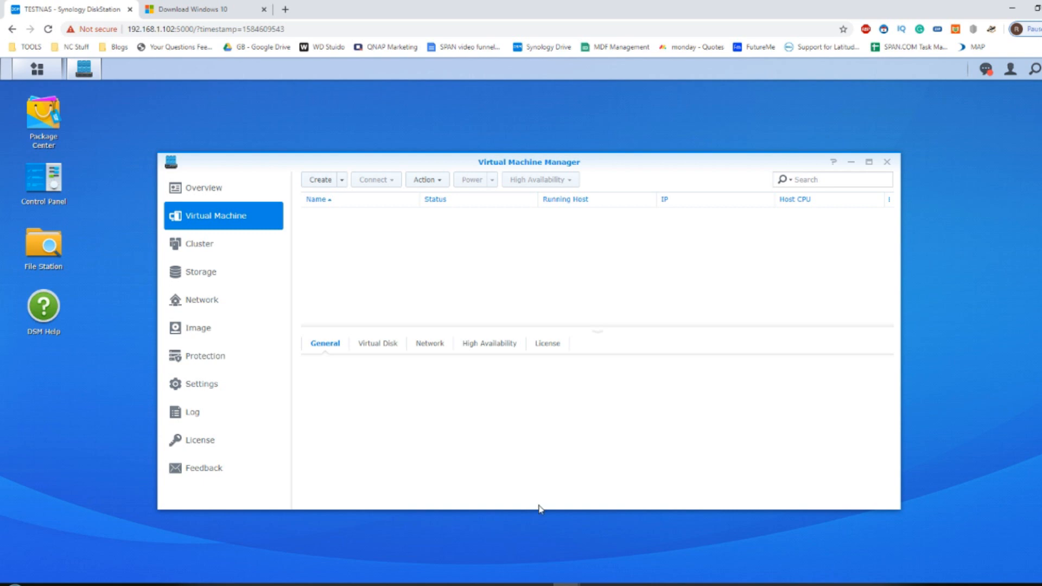
Switch to VMware vCenter Converter Standalone, try a machine conversion with this local machine as the powered-on source, and cancel it
{"action": "left_click", "coordinate": [594, 584]}
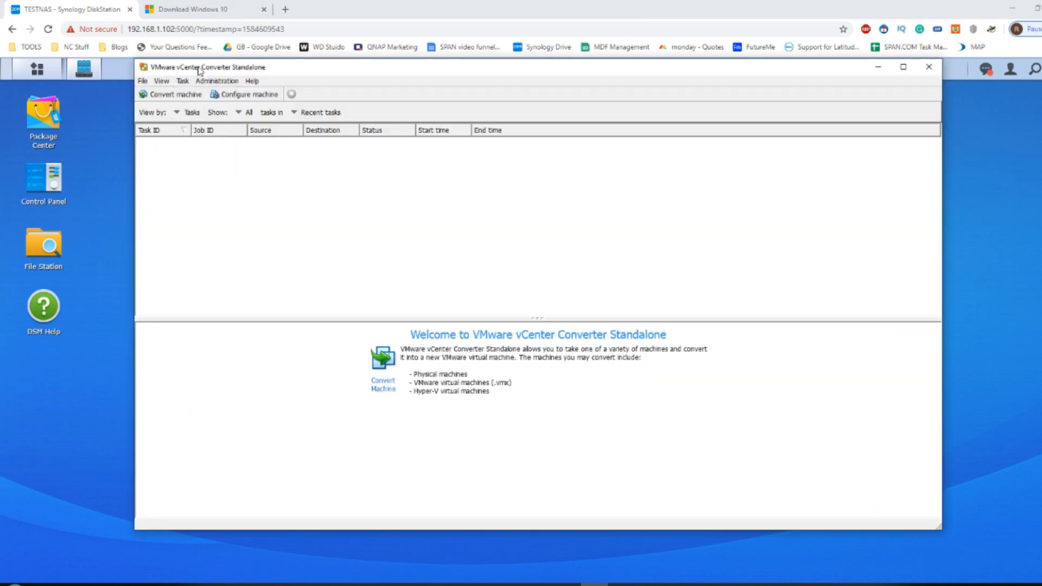
{"action": "left_click_drag", "start_coordinate": [252, 68], "coordinate": [239, 91]}
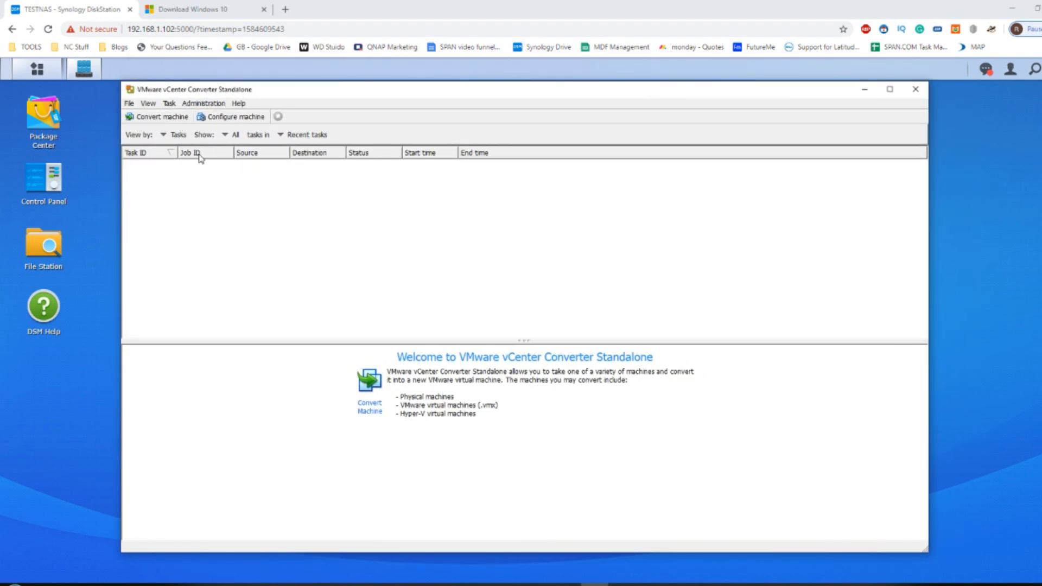
{"action": "left_click", "coordinate": [179, 117]}
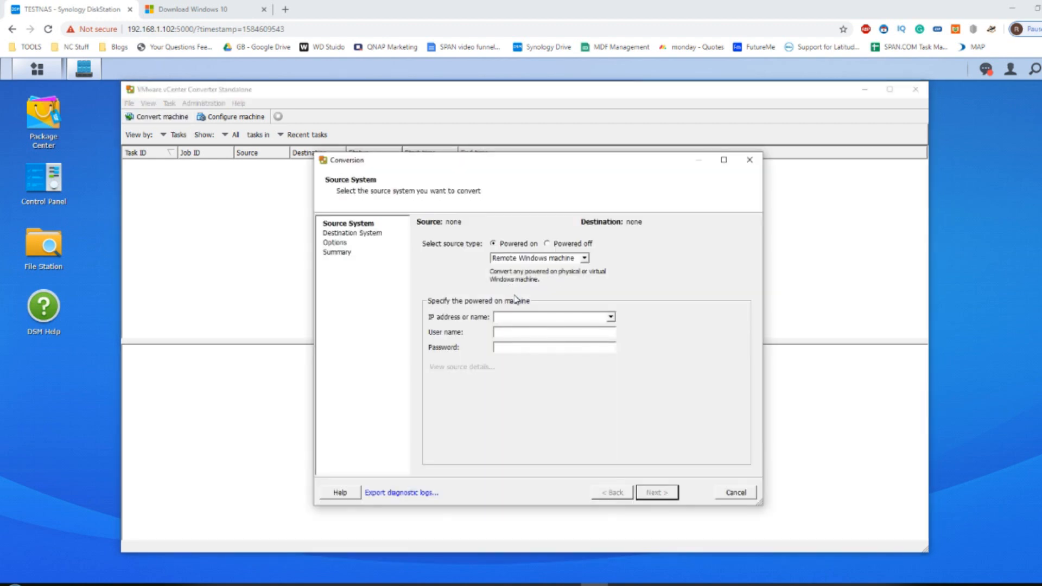
{"action": "left_click", "coordinate": [584, 257]}
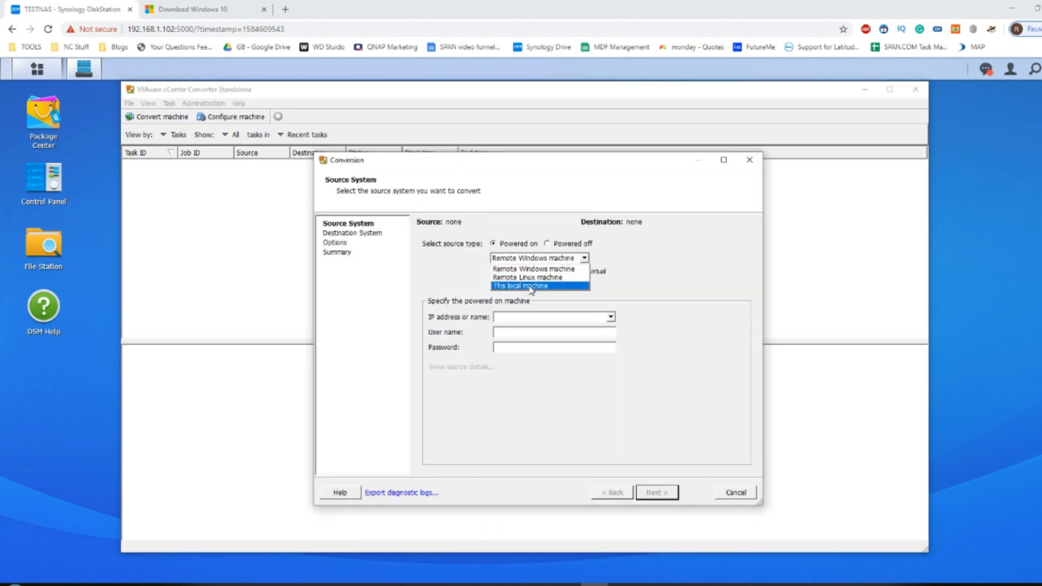
{"action": "left_click", "coordinate": [525, 286]}
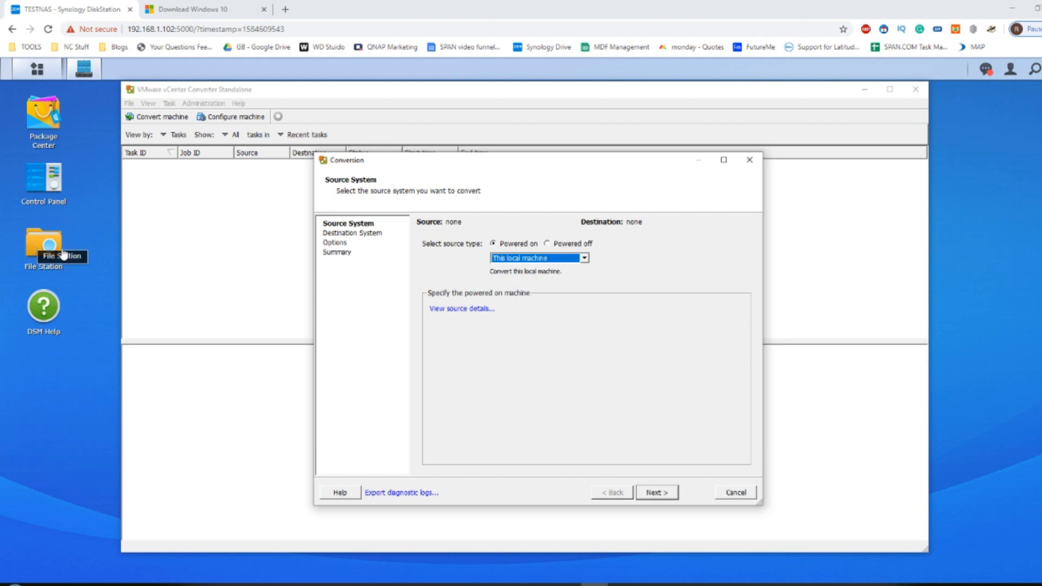
{"action": "mouse_move", "coordinate": [98, 79]}
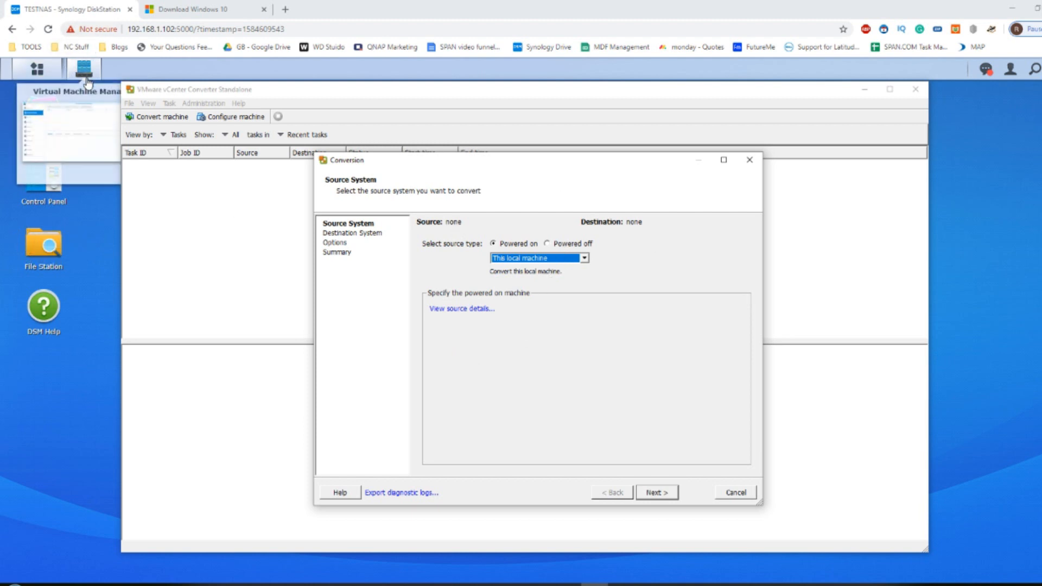
{"action": "left_click", "coordinate": [736, 494]}
{"action": "left_click", "coordinate": [525, 347]}
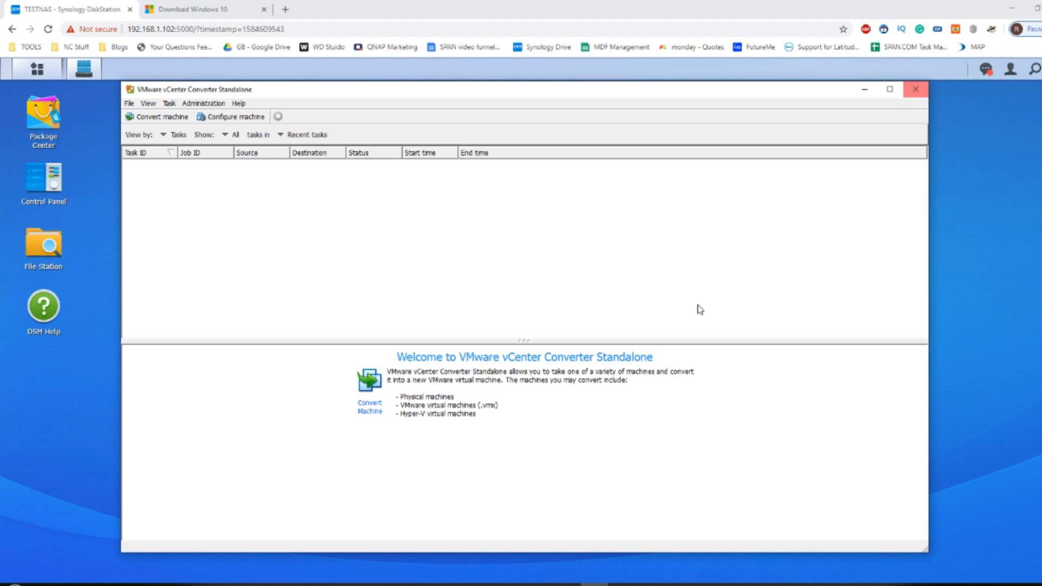
Switch to Disk2vhd to examine its VHD file name and volumes to include, and close both Disk2vhd and VMware vCenter Converter
{"action": "left_click", "coordinate": [621, 585]}
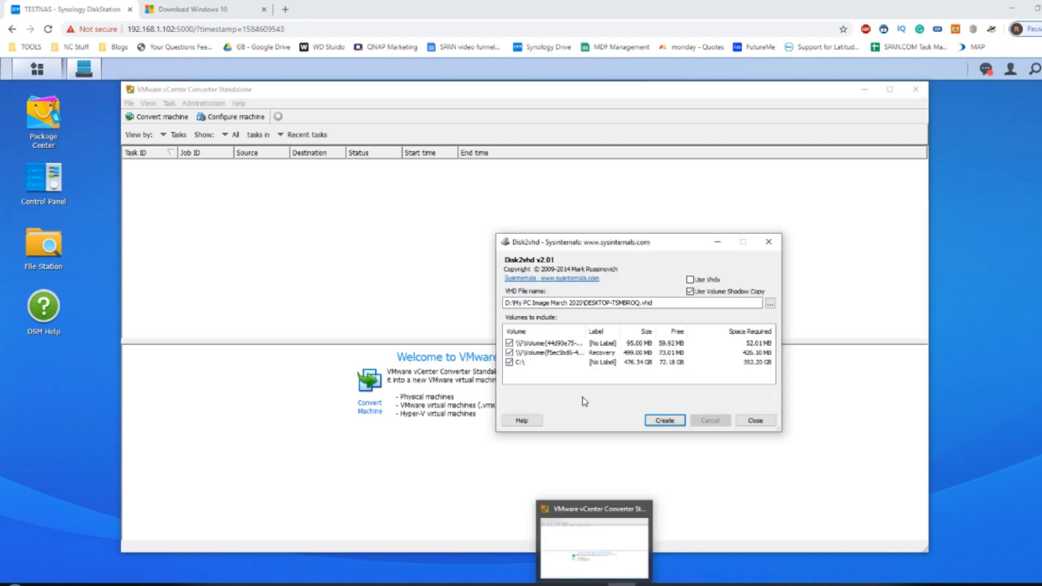
{"action": "left_click_drag", "start_coordinate": [557, 242], "coordinate": [518, 212]}
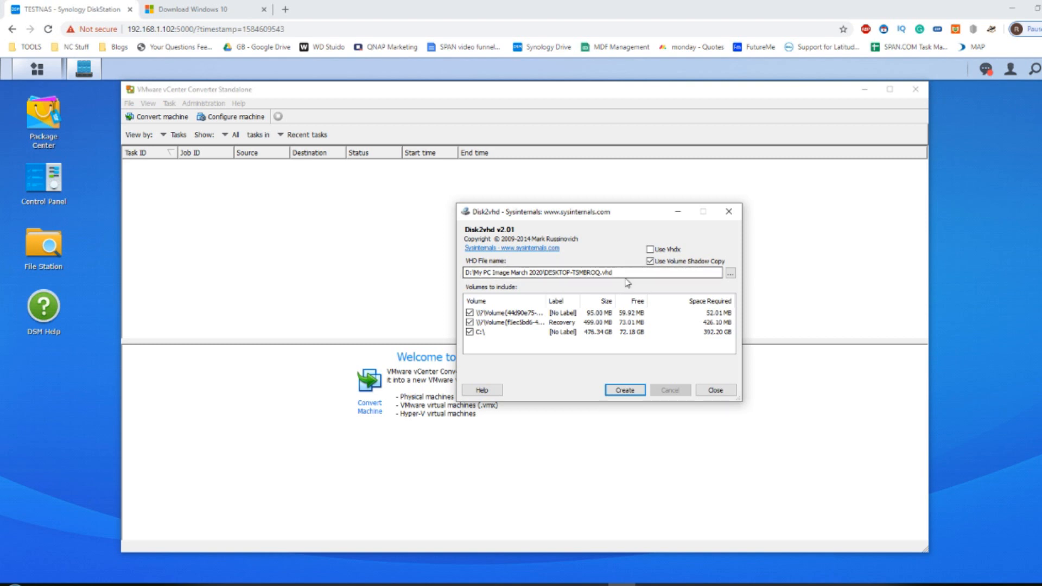
{"action": "left_click_drag", "start_coordinate": [505, 206], "coordinate": [249, 114]}
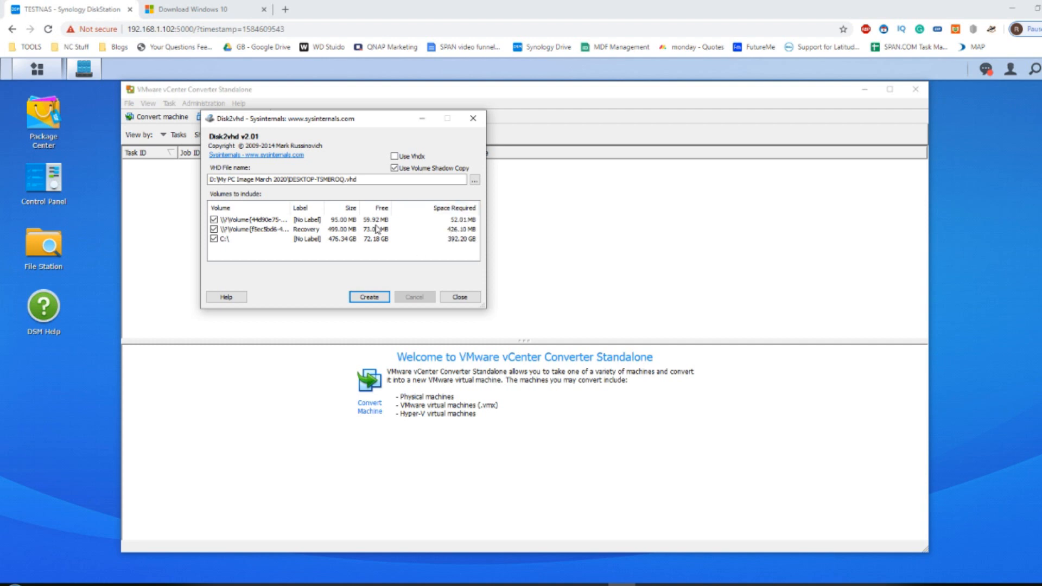
{"action": "left_click", "coordinate": [461, 296]}
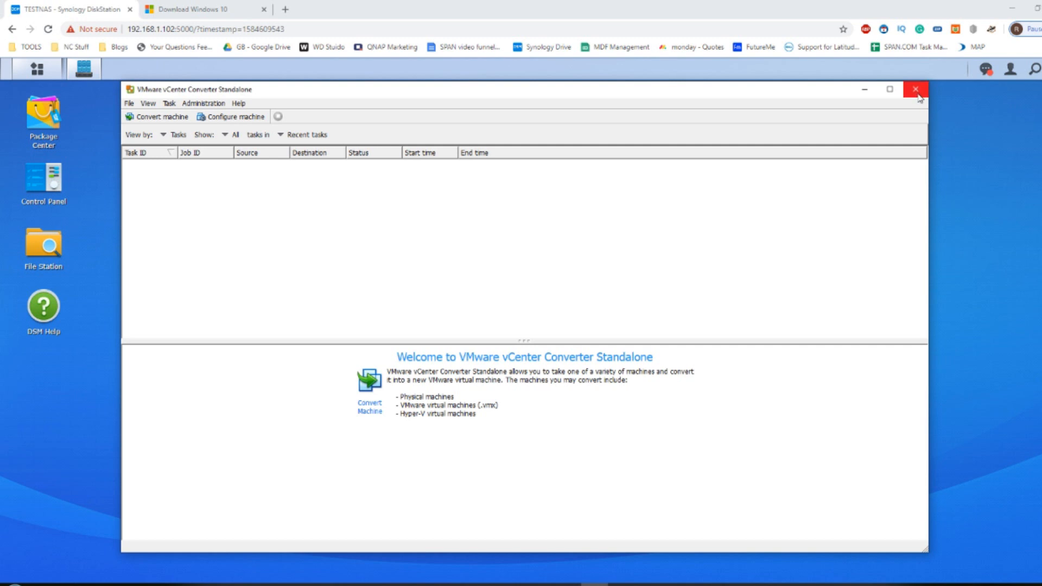
{"action": "left_click", "coordinate": [917, 92]}
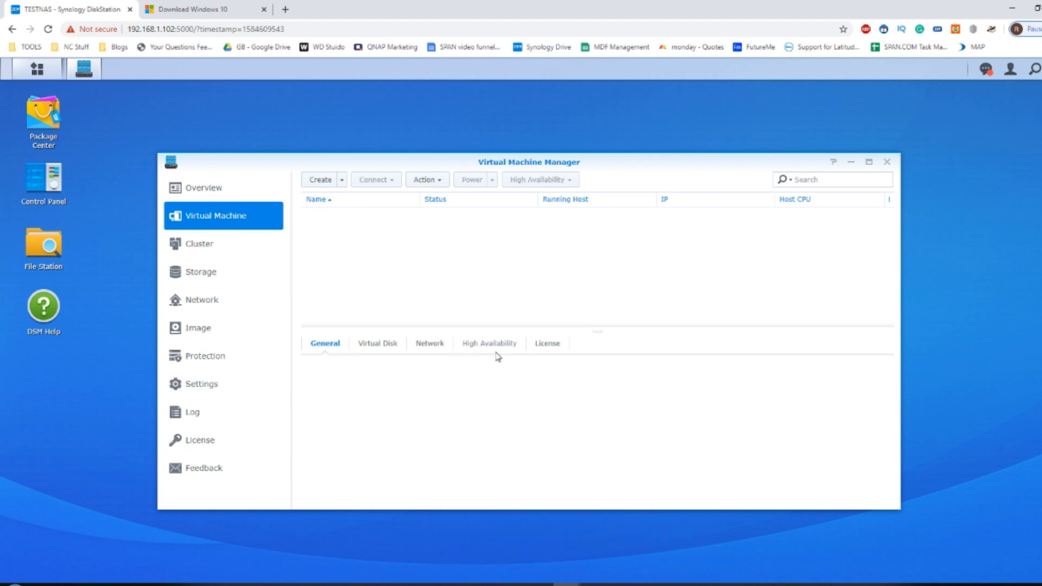
Switch to Microsoft's Download Windows 10 page and examine its update and installation media options
{"action": "left_click", "coordinate": [189, 8]}
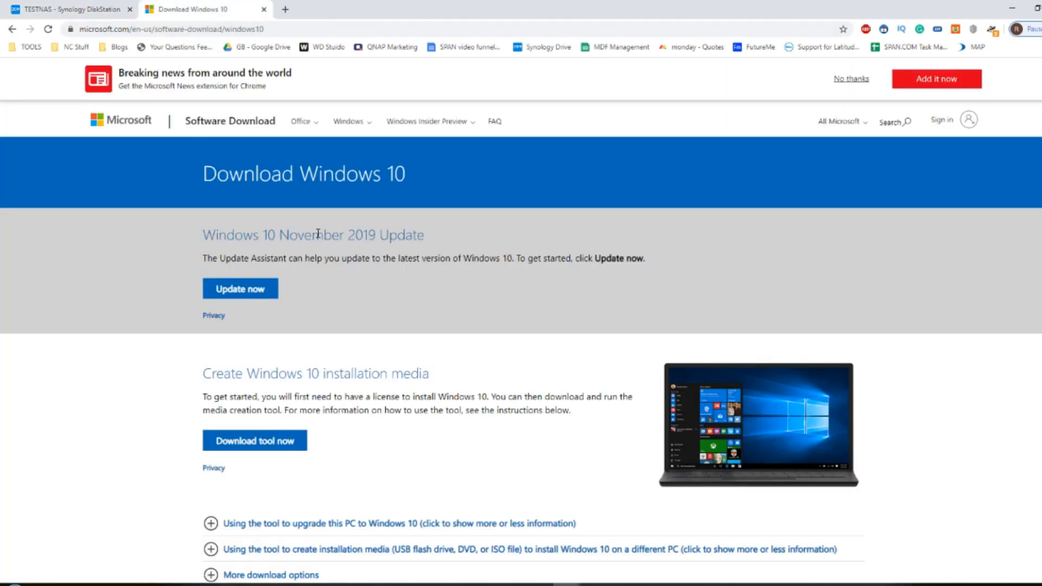
{"action": "scroll", "coordinate": [321, 236], "scroll_direction": "down", "scroll_amount": 1}
{"action": "scroll", "coordinate": [321, 236], "scroll_direction": "down", "scroll_amount": 1}
{"action": "scroll", "coordinate": [321, 237], "scroll_direction": "up", "scroll_amount": 2}
{"action": "scroll", "coordinate": [364, 348], "scroll_direction": "down", "scroll_amount": 2}
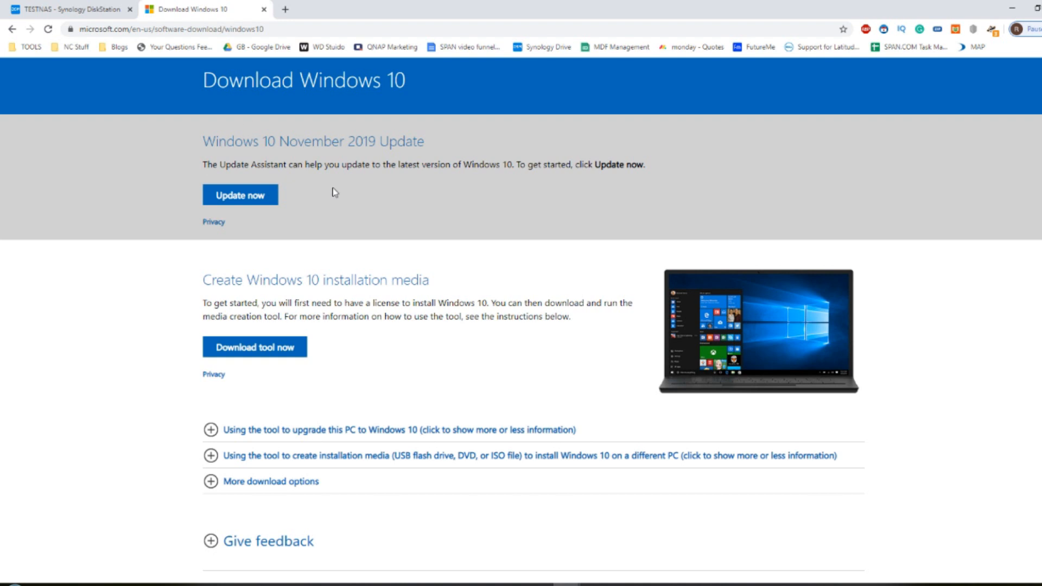
{"action": "scroll", "coordinate": [334, 192], "scroll_direction": "up", "scroll_amount": 2}
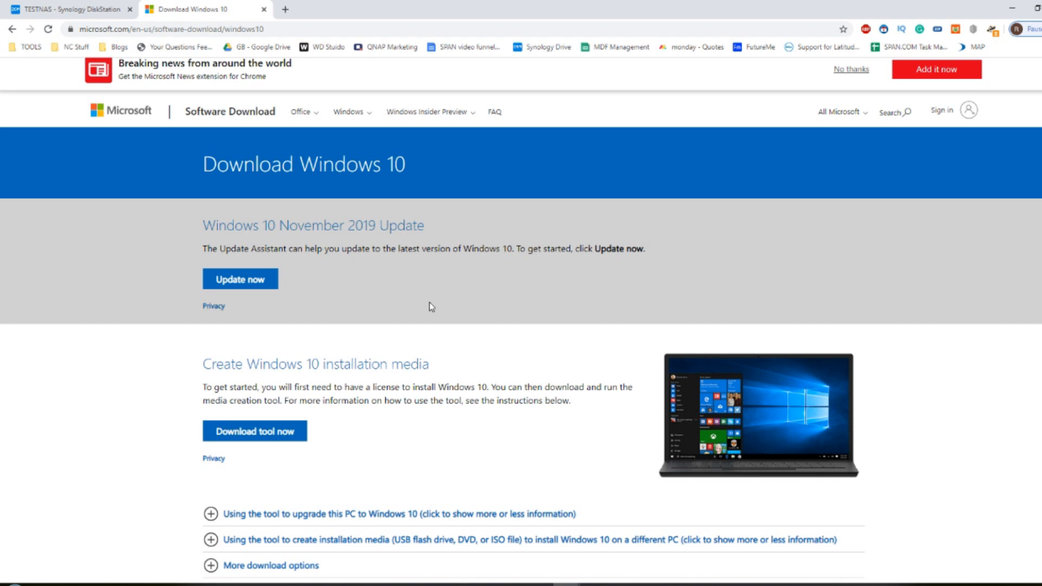
Open the browser's developer tools for the Download Windows 10 page and show the user agent setting under Network conditions
{"action": "left_click", "coordinate": [1039, 28]}
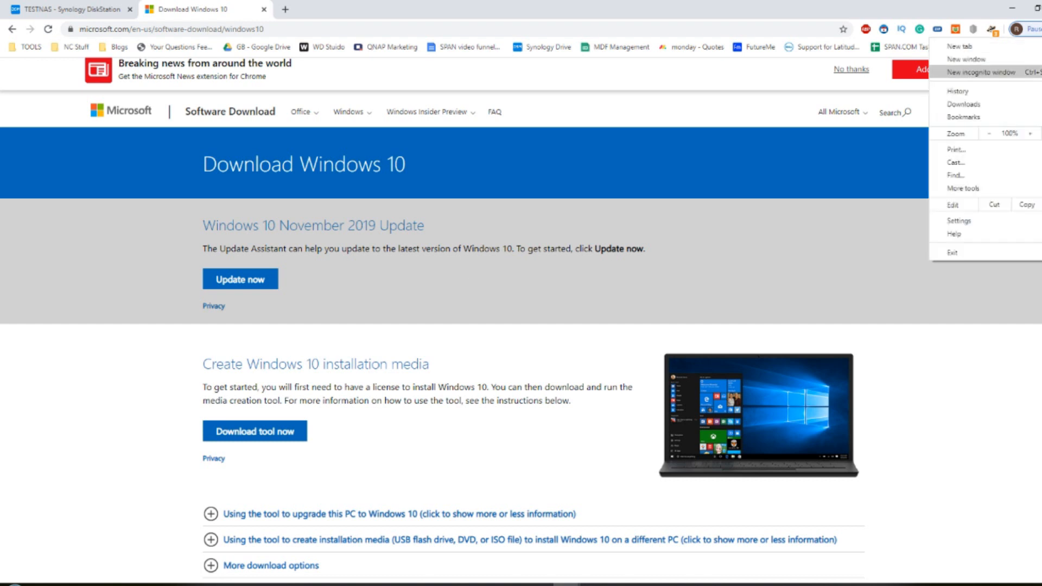
{"action": "mouse_move", "coordinate": [977, 191]}
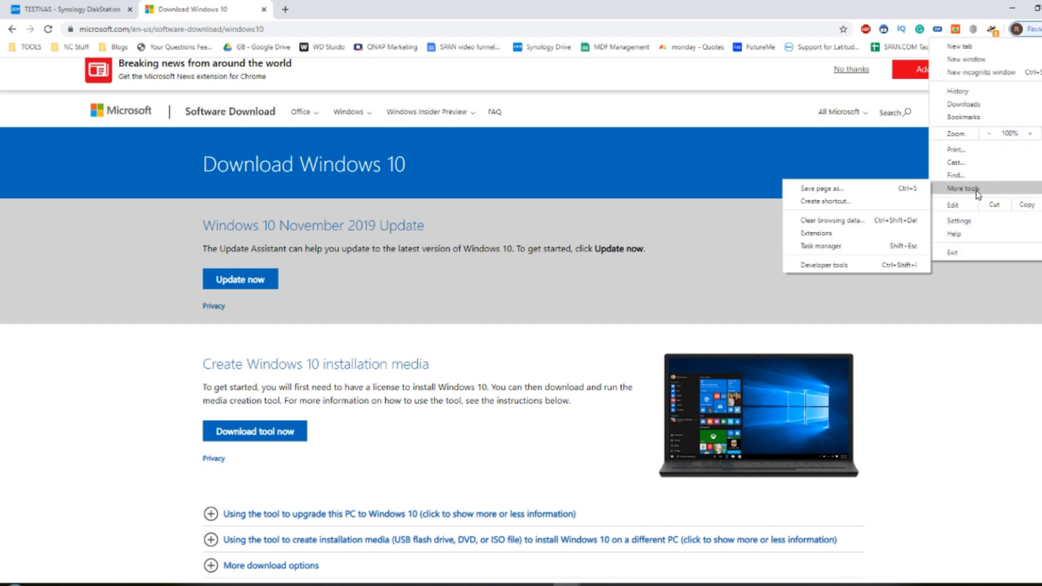
{"action": "left_click", "coordinate": [829, 268]}
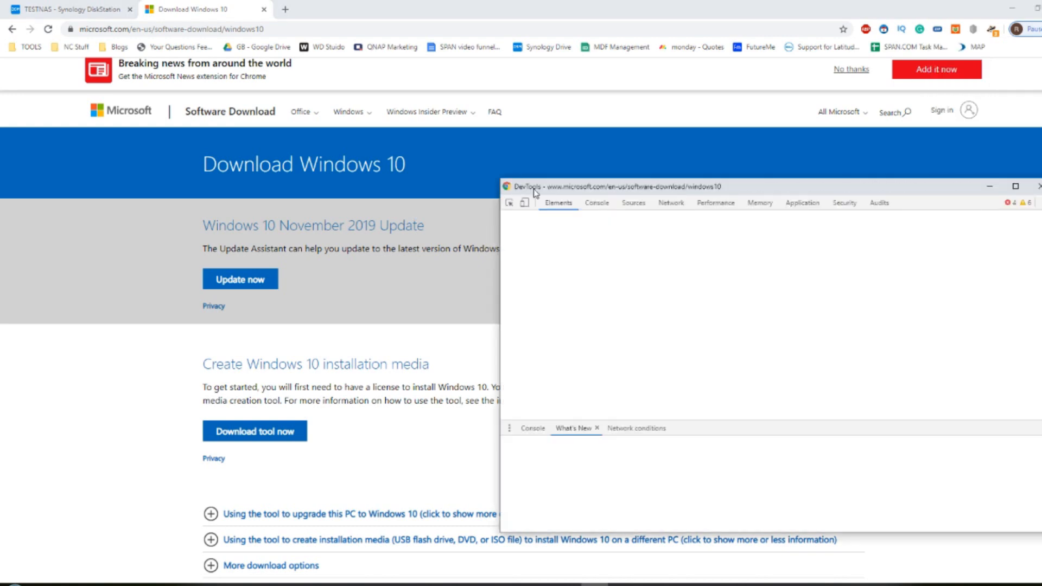
{"action": "left_click_drag", "start_coordinate": [657, 191], "coordinate": [460, 133]}
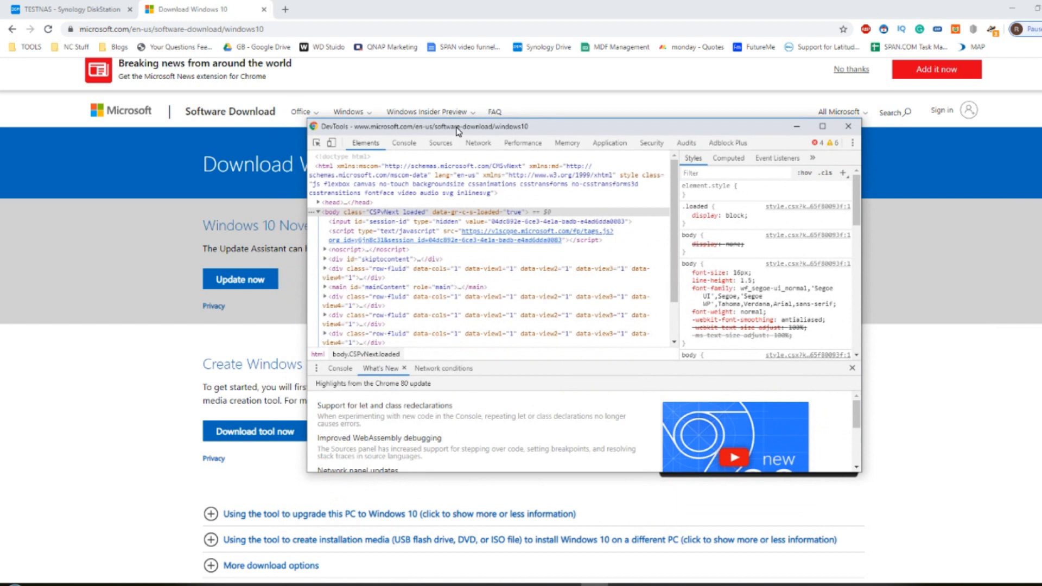
{"action": "left_click", "coordinate": [852, 143]}
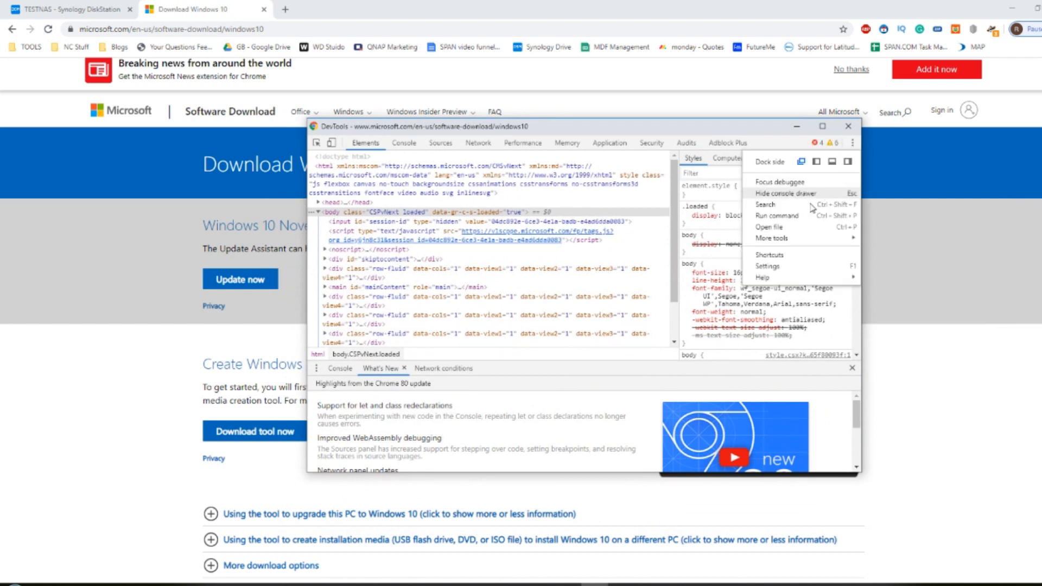
{"action": "mouse_move", "coordinate": [785, 240]}
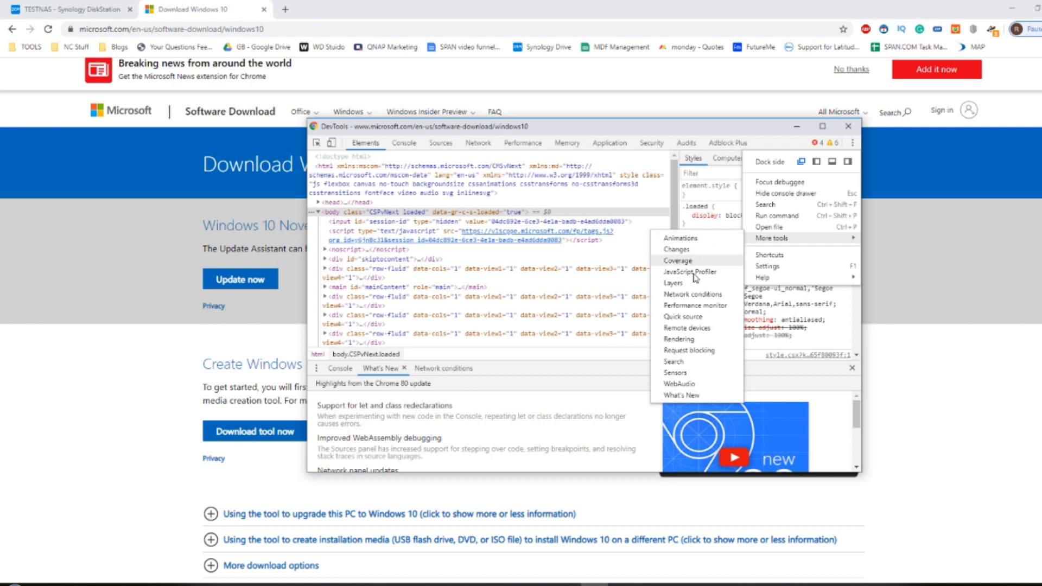
{"action": "left_click", "coordinate": [694, 294]}
{"action": "scroll", "coordinate": [651, 325], "scroll_direction": "down", "scroll_amount": 2}
{"action": "scroll", "coordinate": [578, 383], "scroll_direction": "down", "scroll_amount": 1}
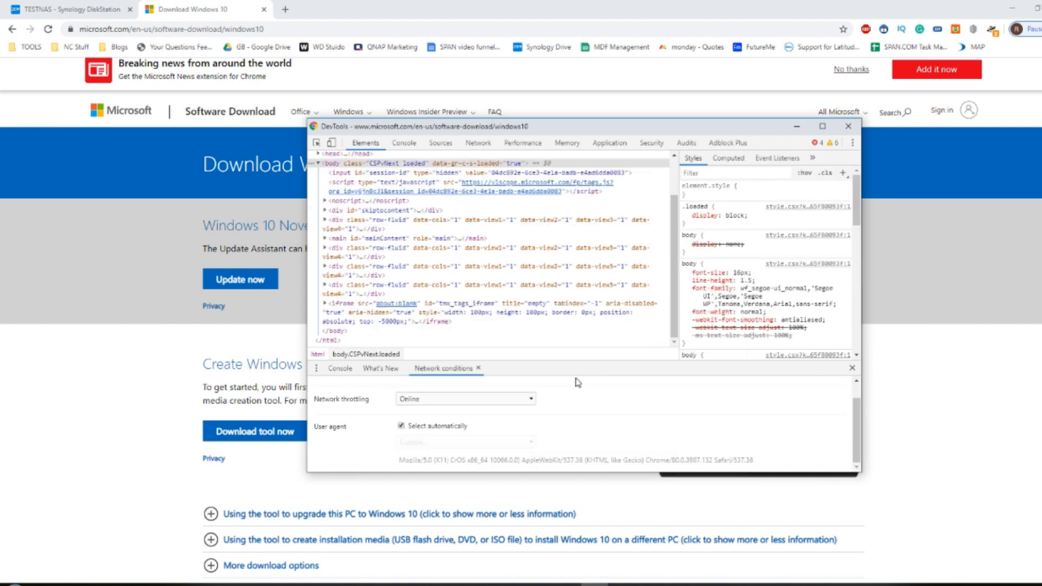
Turn off automatic user agent selection and set the user agent to Chrome — Chrome OS
{"action": "left_click", "coordinate": [402, 427]}
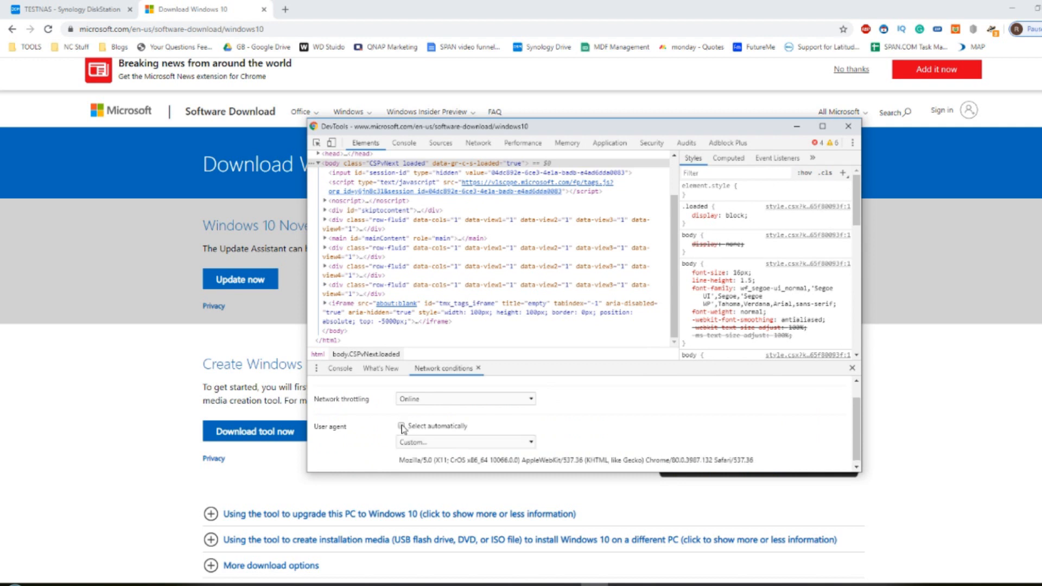
{"action": "left_click", "coordinate": [421, 447]}
{"action": "scroll", "coordinate": [442, 272], "scroll_direction": "down", "scroll_amount": 3}
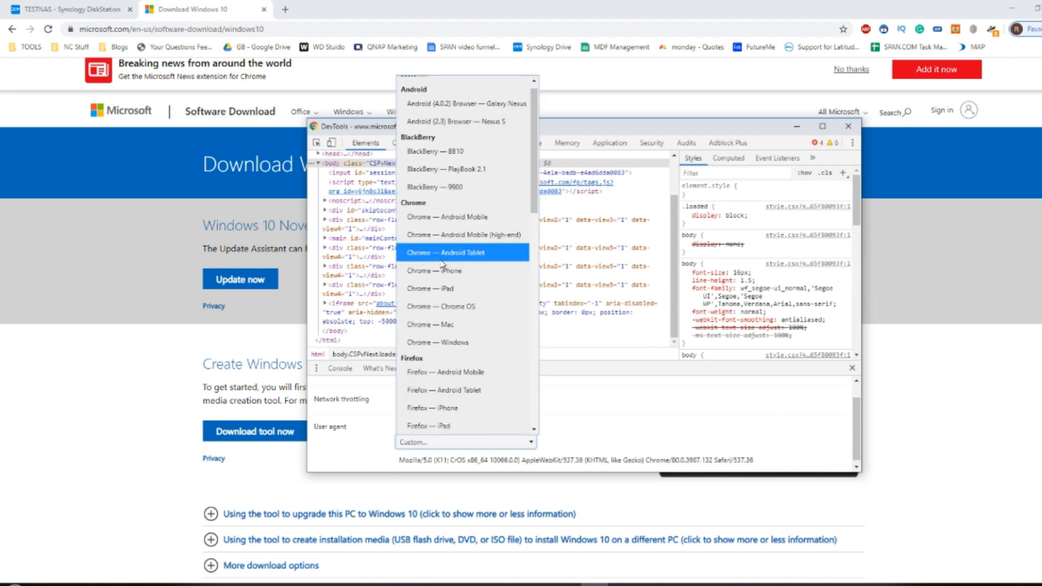
{"action": "scroll", "coordinate": [456, 217], "scroll_direction": "up", "scroll_amount": 3}
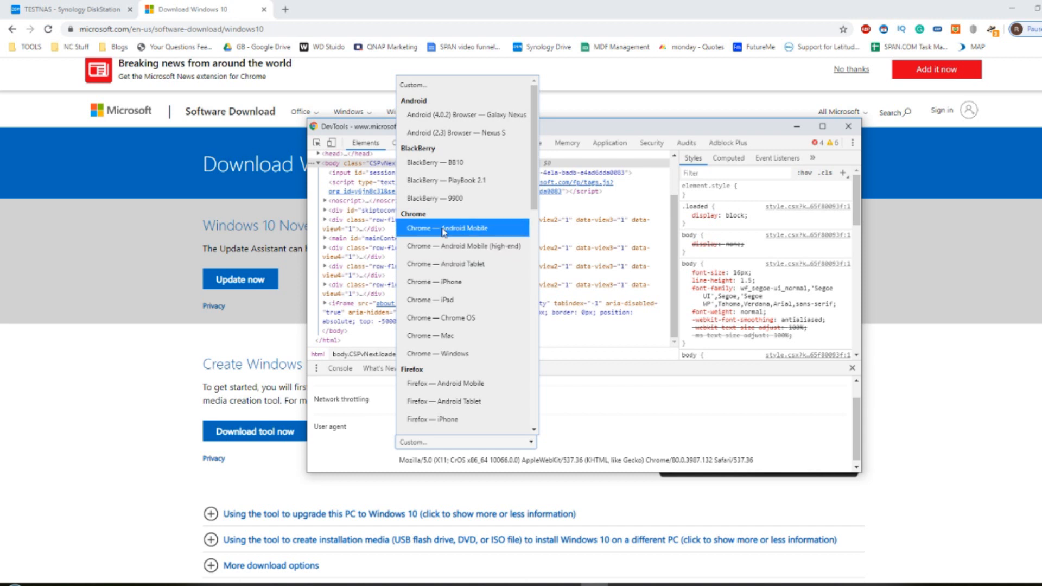
{"action": "left_click", "coordinate": [470, 319]}
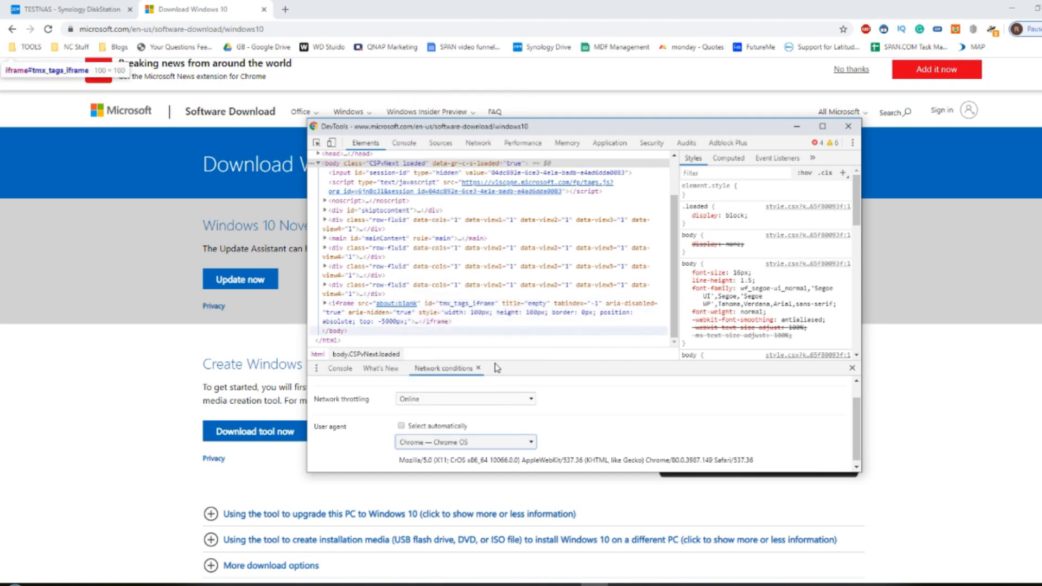
Reload the Windows 10 download address and go to the edition selection on the disc image (ISO) page
{"action": "left_click", "coordinate": [541, 24]}
{"action": "key", "text": "Return"}
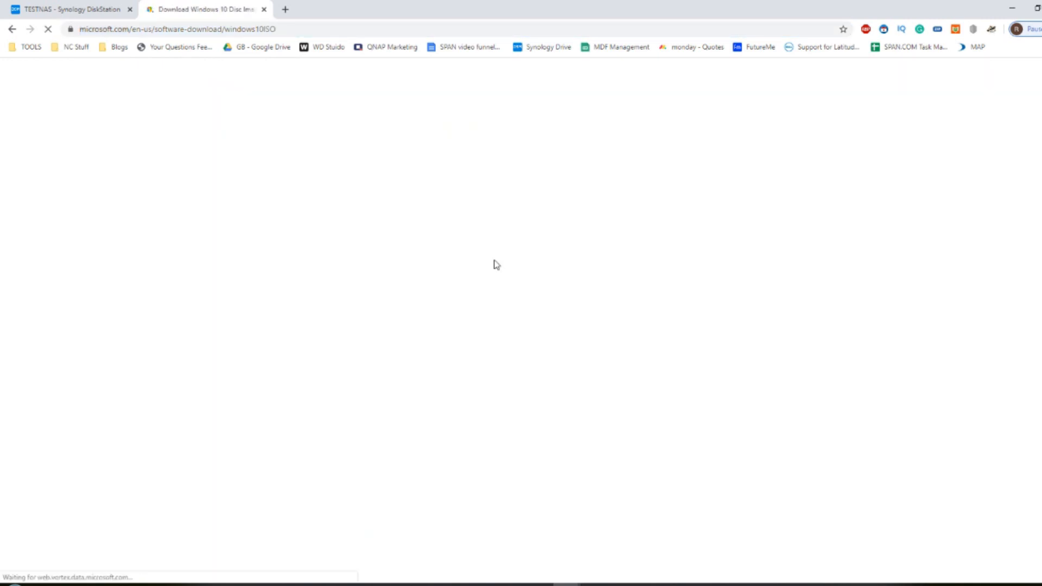
{"action": "scroll", "coordinate": [379, 296], "scroll_direction": "down", "scroll_amount": 3}
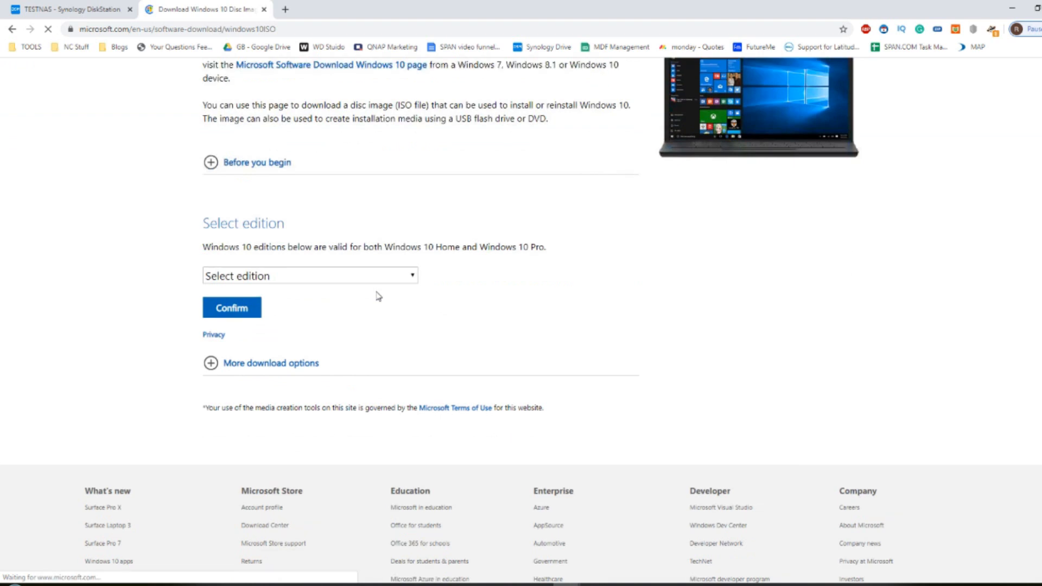
Examine the editions offered for the Windows 10 disc image (ISO) download without choosing one
{"action": "left_click", "coordinate": [272, 481]}
{"action": "scroll", "coordinate": [413, 399], "scroll_direction": "down", "scroll_amount": 3}
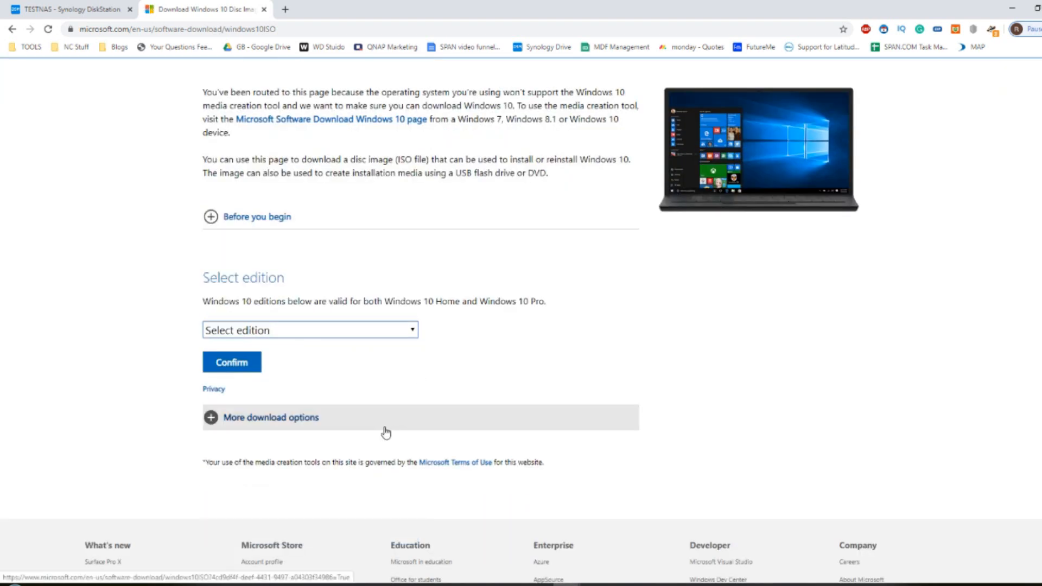
{"action": "left_click", "coordinate": [381, 329]}
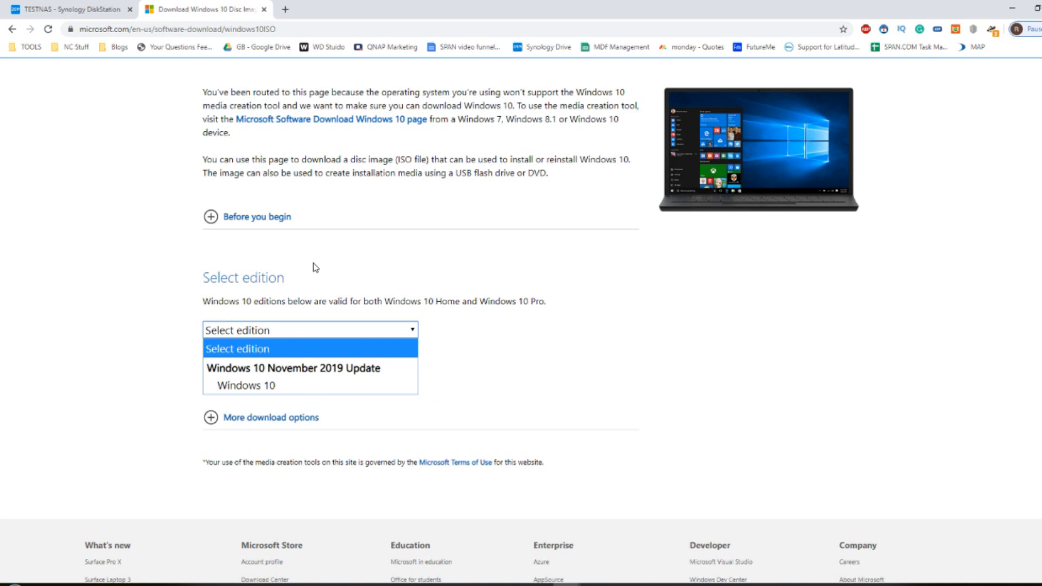
{"action": "left_click", "coordinate": [501, 296]}
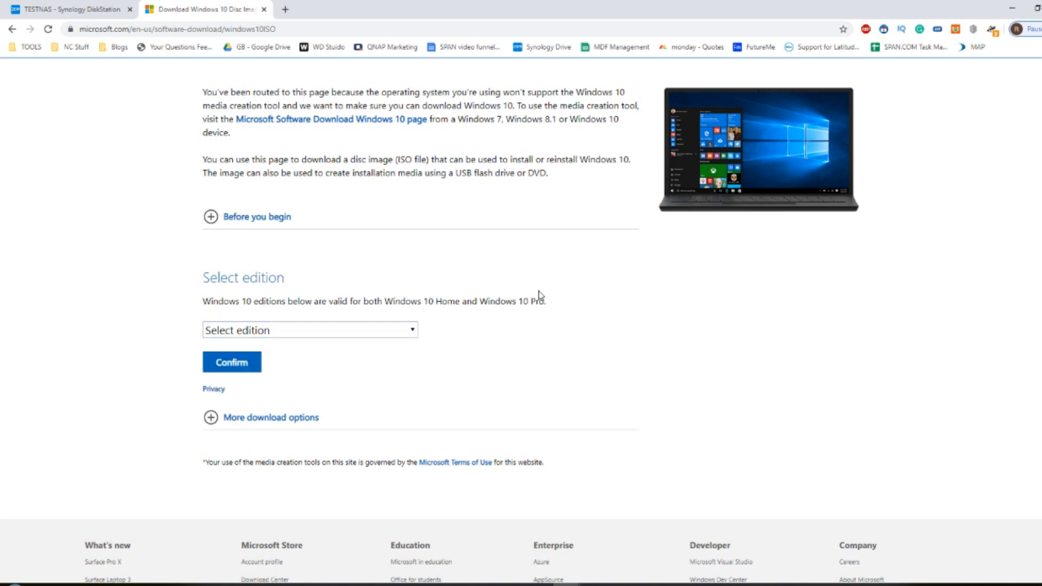
{"action": "scroll", "coordinate": [537, 296], "scroll_direction": "down", "scroll_amount": 3}
{"action": "scroll", "coordinate": [304, 170], "scroll_direction": "up", "scroll_amount": 5}
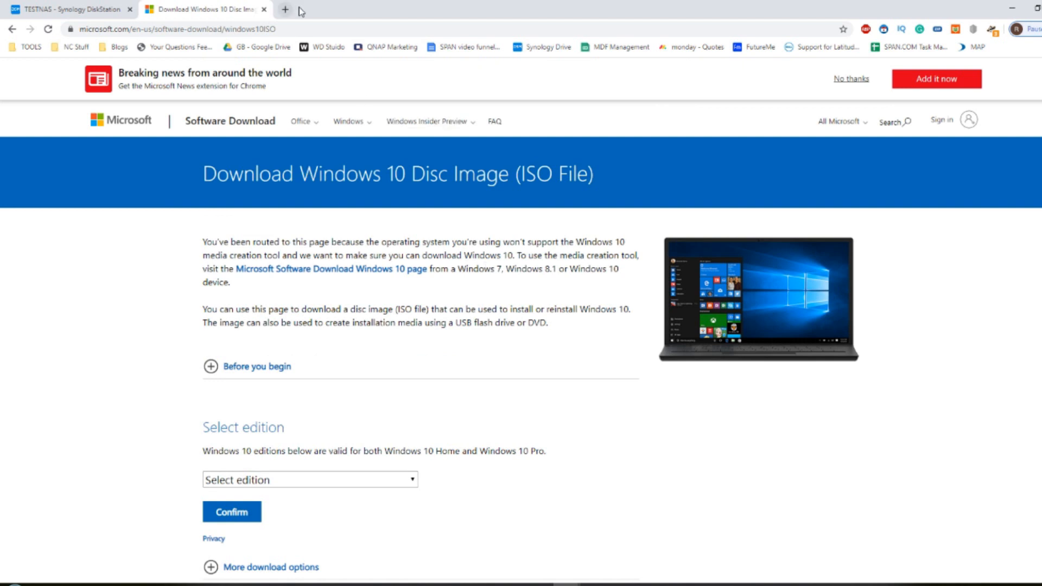
Switch to the Synology DiskStation page and start creating a Microsoft Windows virtual machine stored on the TESTNAS storage
{"action": "left_click_drag", "start_coordinate": [99, 21], "coordinate": [233, 12]}
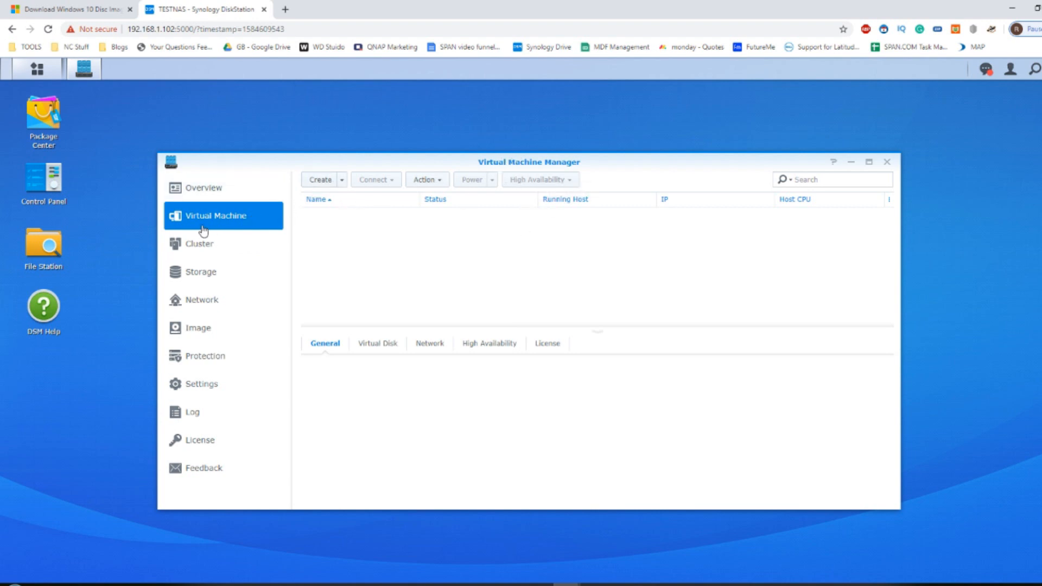
{"action": "left_click", "coordinate": [321, 180]}
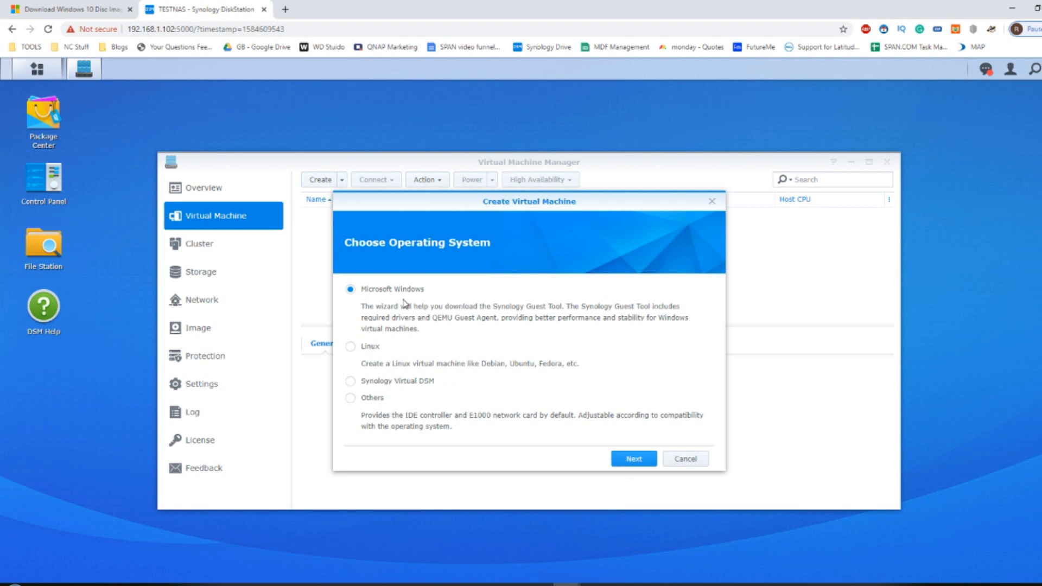
{"action": "left_click", "coordinate": [634, 459]}
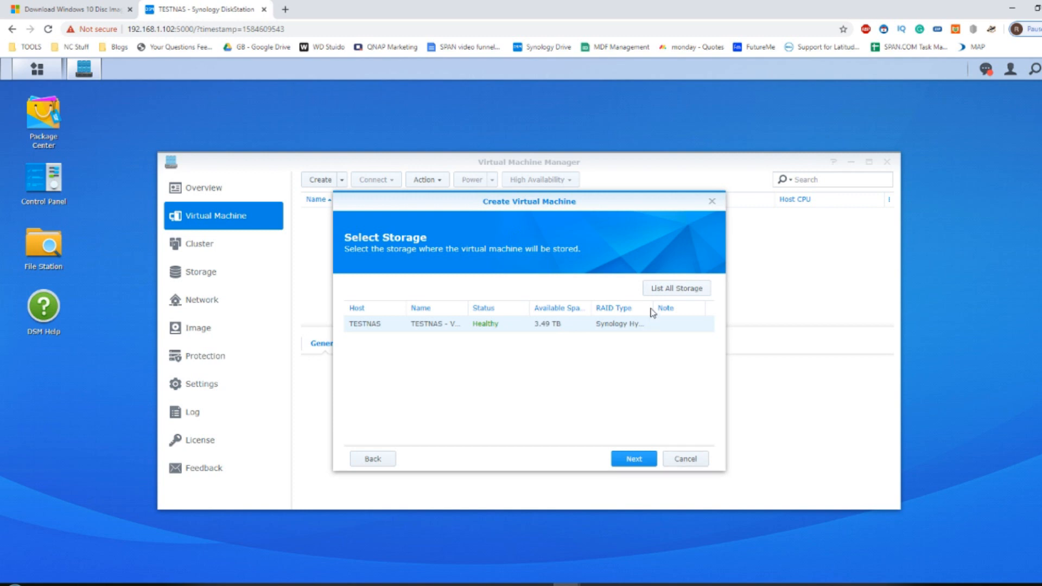
{"action": "left_click_drag", "start_coordinate": [654, 307], "coordinate": [693, 309]}
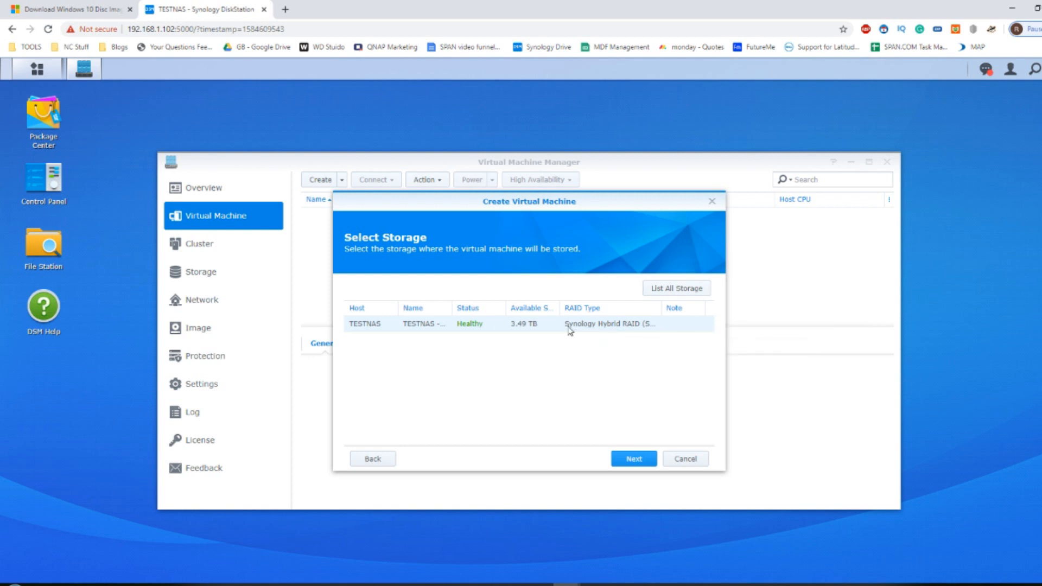
{"action": "left_click", "coordinate": [633, 459]}
Name the virtual machine WINDOWS10 and assign 2 CPUs, keeping 2 GB of memory and the vmvga video card
{"action": "left_click", "coordinate": [498, 289]}
{"action": "type", "text": "WINDOWS10"}
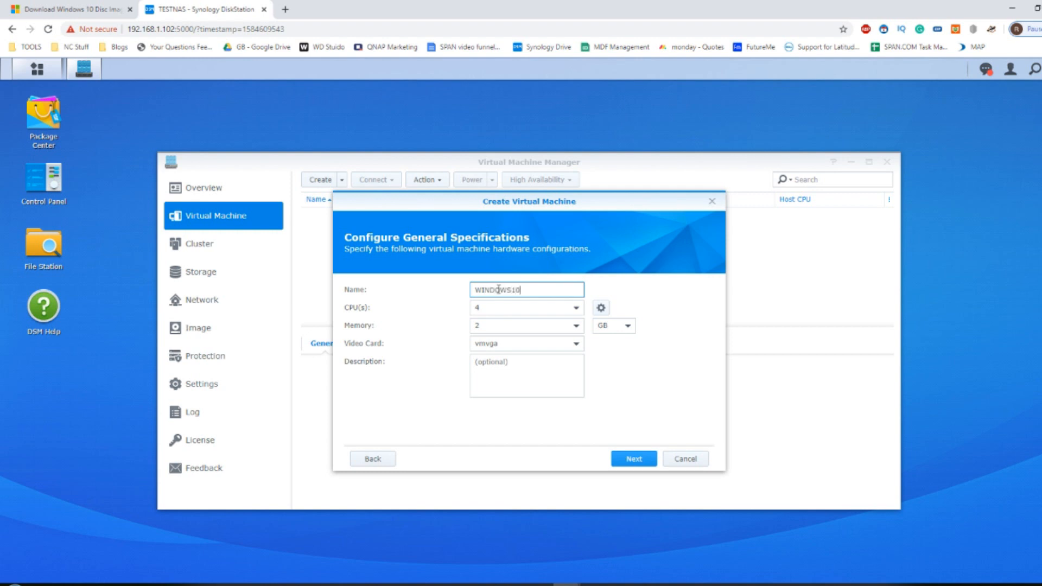
{"action": "left_click", "coordinate": [529, 313]}
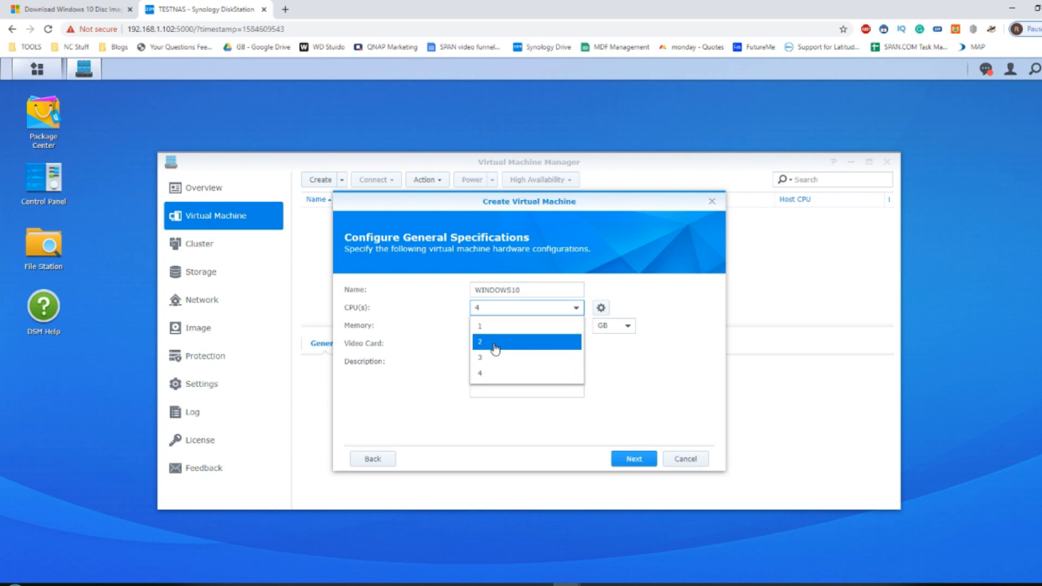
{"action": "left_click", "coordinate": [495, 349]}
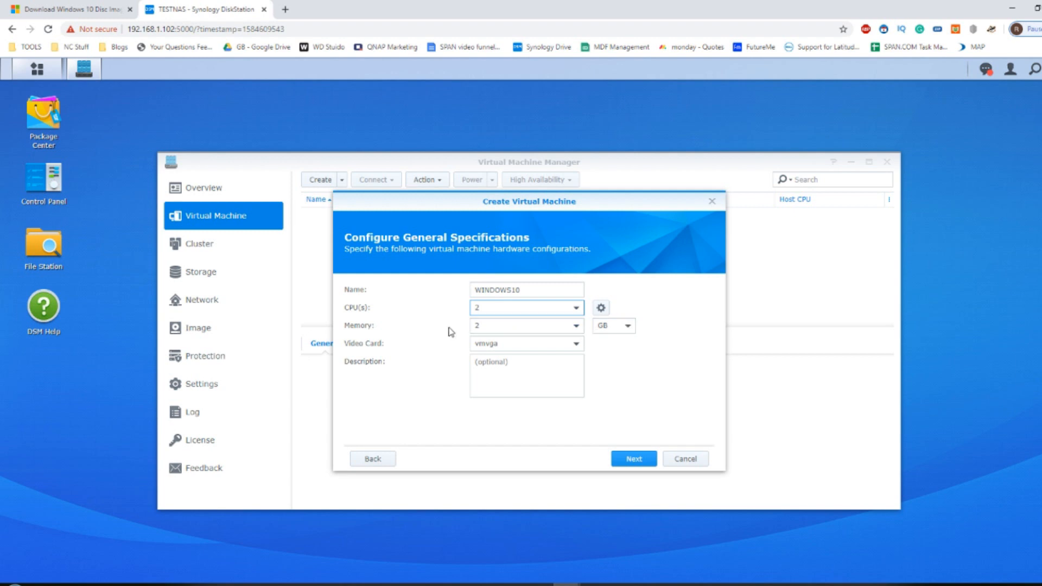
{"action": "left_click", "coordinate": [572, 343]}
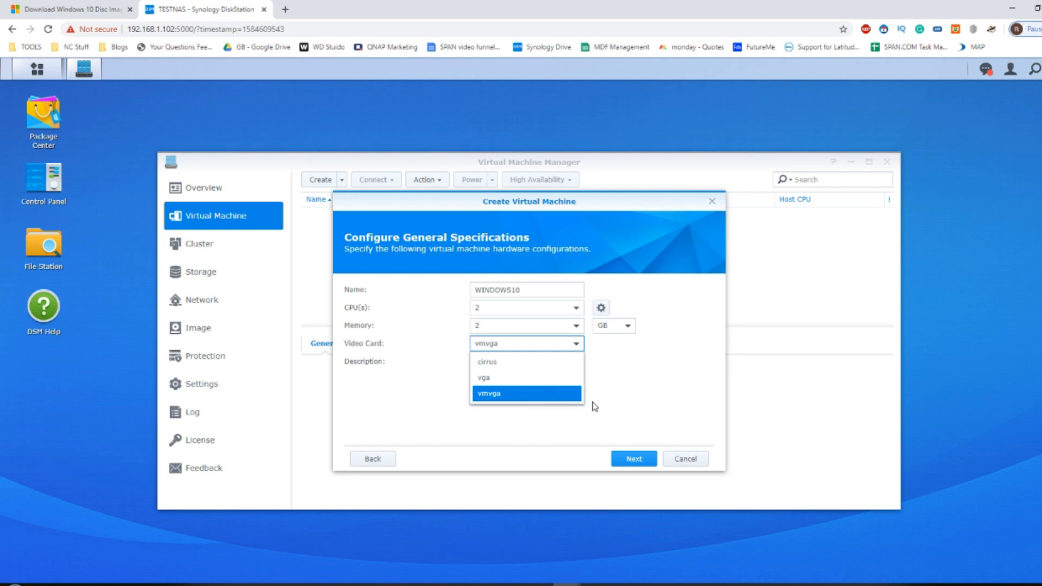
{"action": "left_click", "coordinate": [652, 383]}
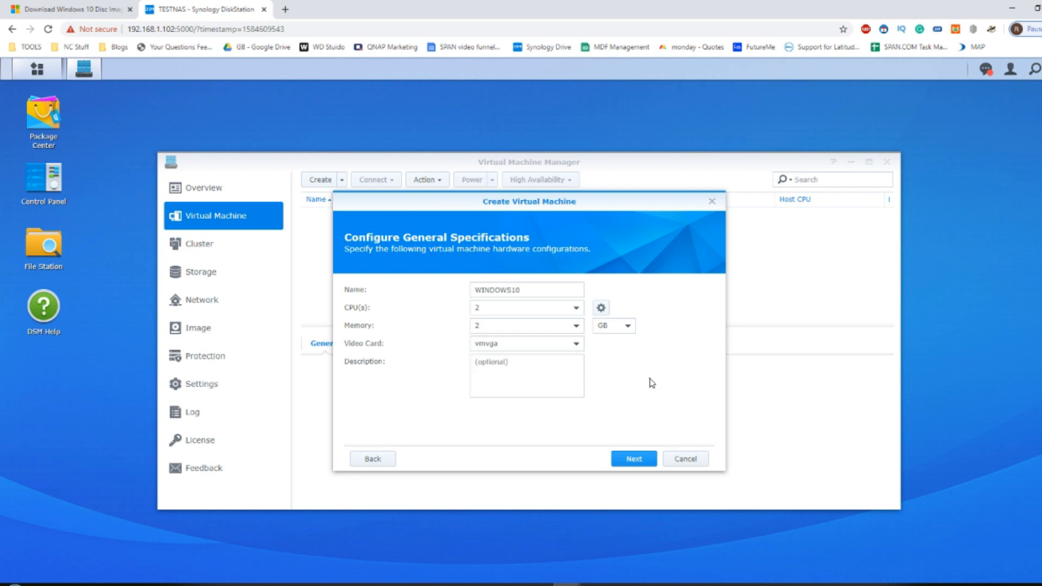
{"action": "left_click", "coordinate": [510, 353]}
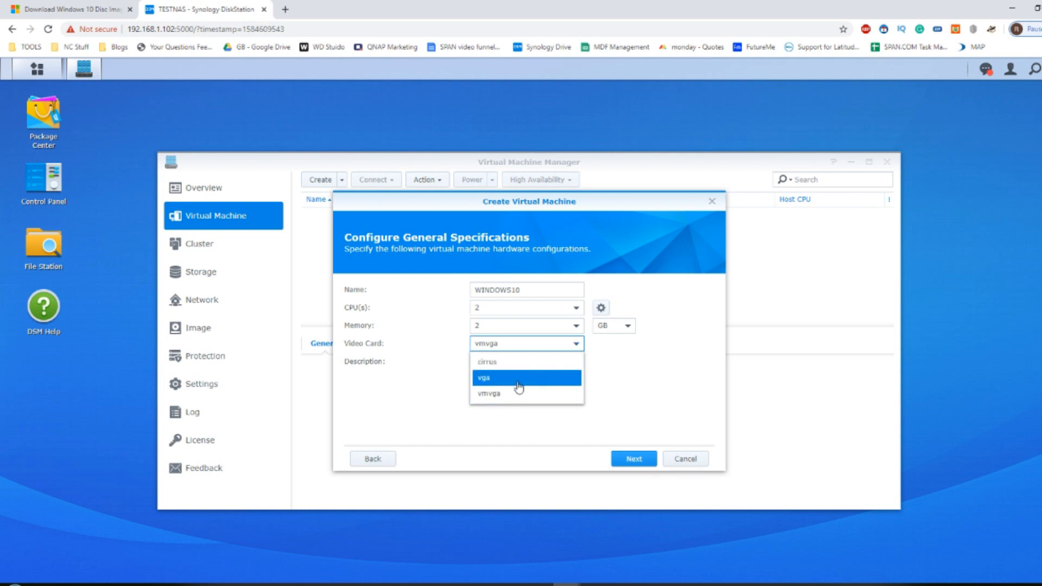
{"action": "left_click", "coordinate": [644, 378]}
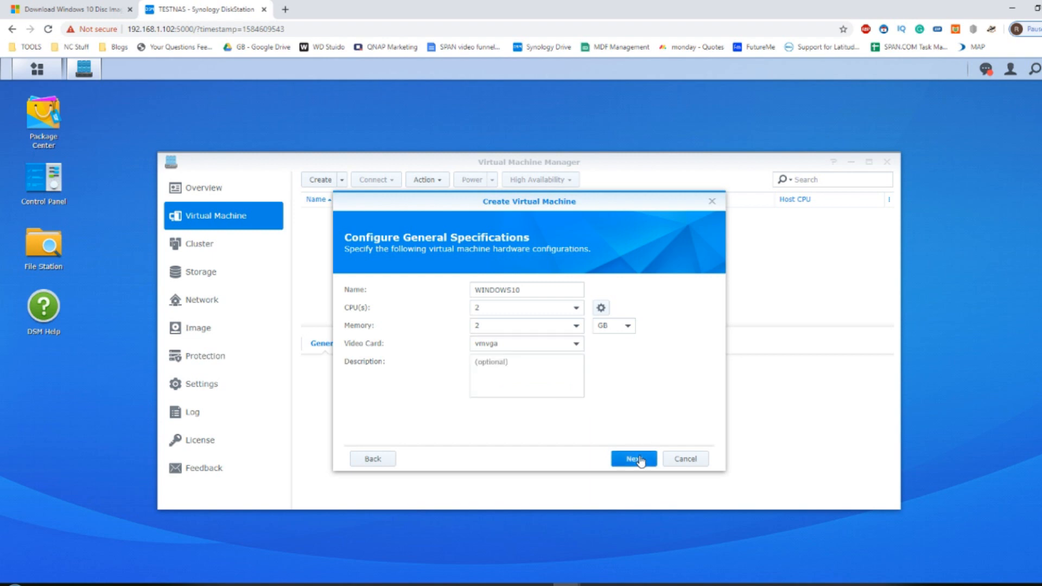
{"action": "left_click", "coordinate": [640, 461]}
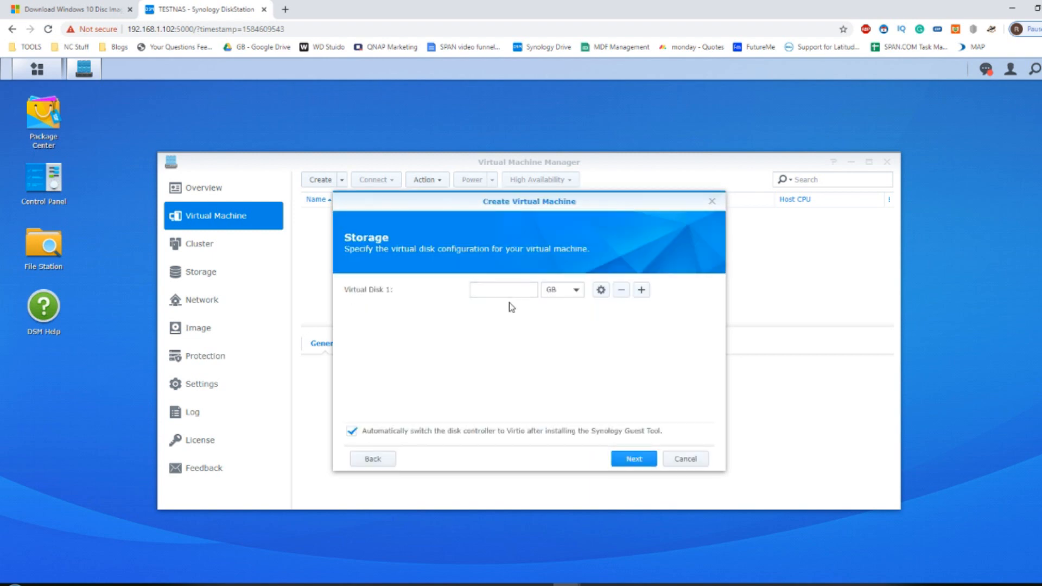
Set Virtual Disk 1 to 200 GB and accept Default VM Network as the virtual machine's network
{"action": "left_click", "coordinate": [514, 292]}
{"action": "left_click", "coordinate": [633, 458]}
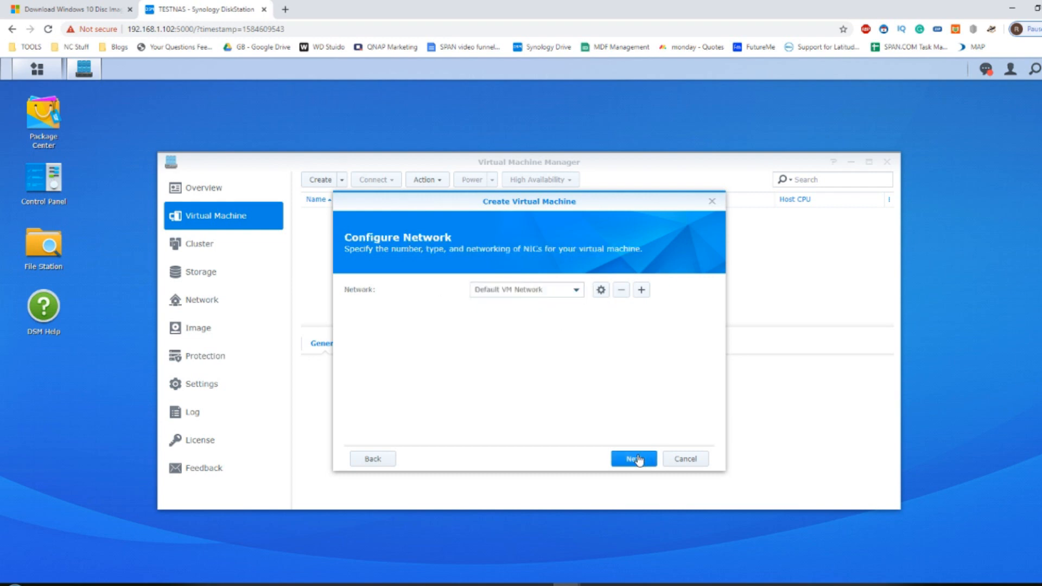
{"action": "left_click", "coordinate": [516, 292]}
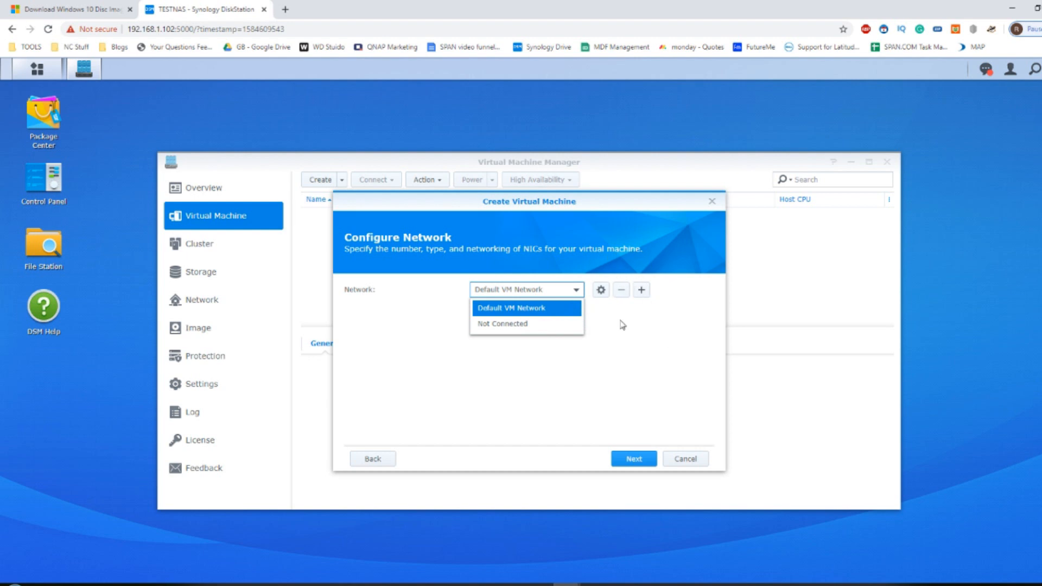
{"action": "left_click", "coordinate": [628, 337]}
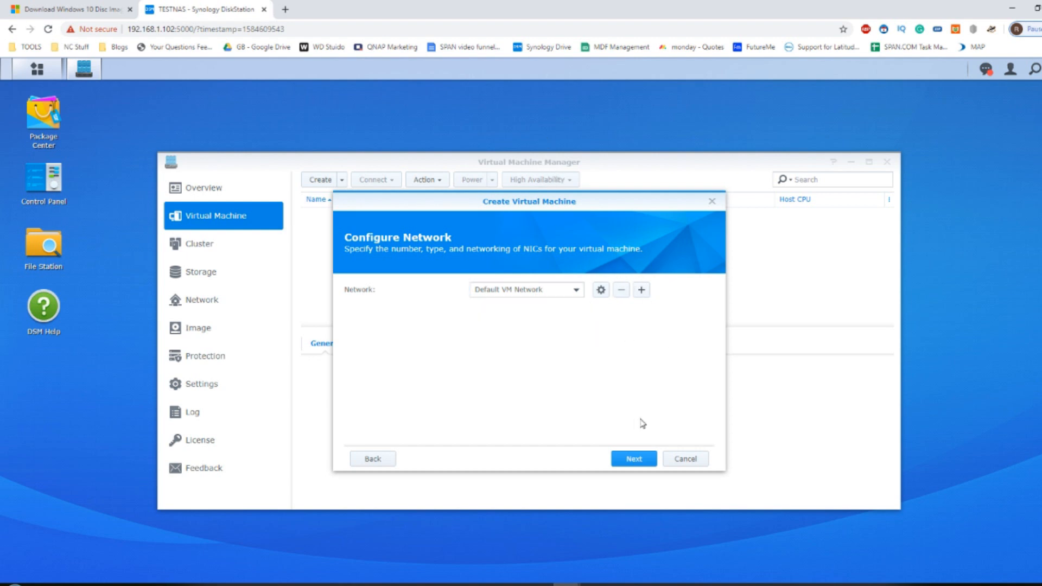
{"action": "left_click", "coordinate": [631, 457]}
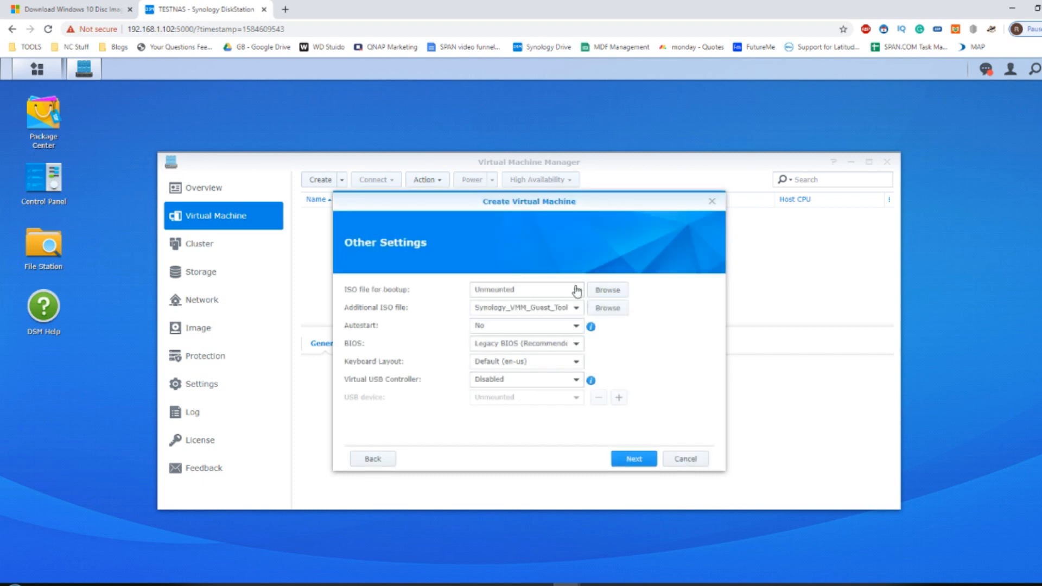
Choose Win10_1909_English_x64.iso from the homes/admin folder as the ISO file for bootup
{"action": "left_click", "coordinate": [601, 293]}
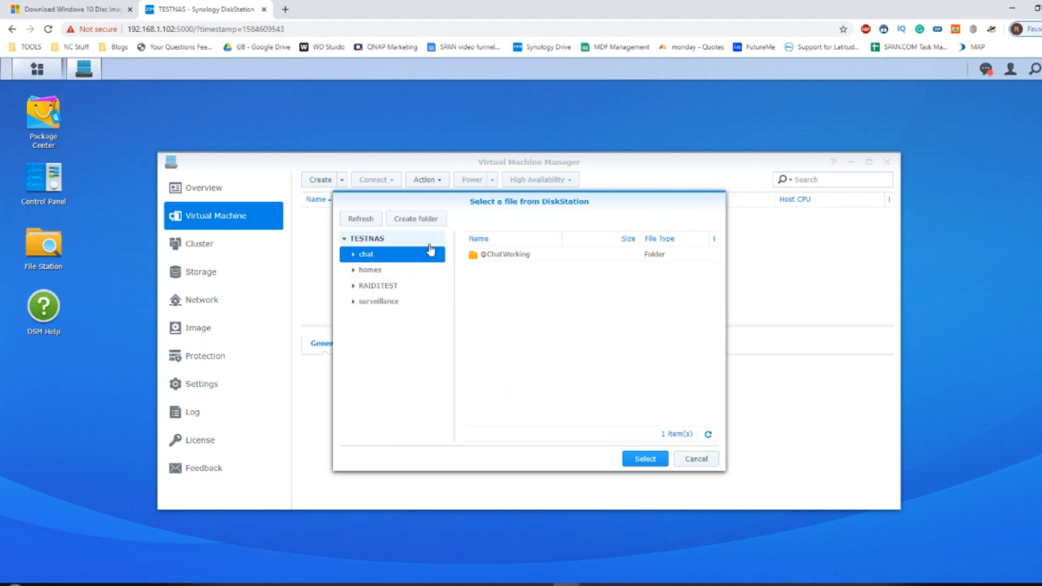
{"action": "left_click", "coordinate": [373, 272]}
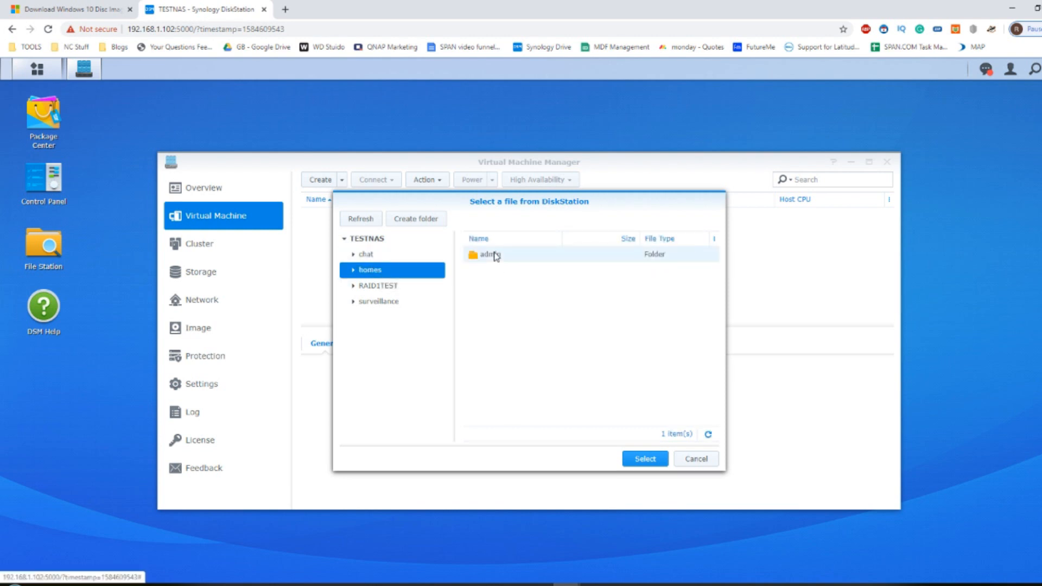
{"action": "double_click", "coordinate": [495, 256]}
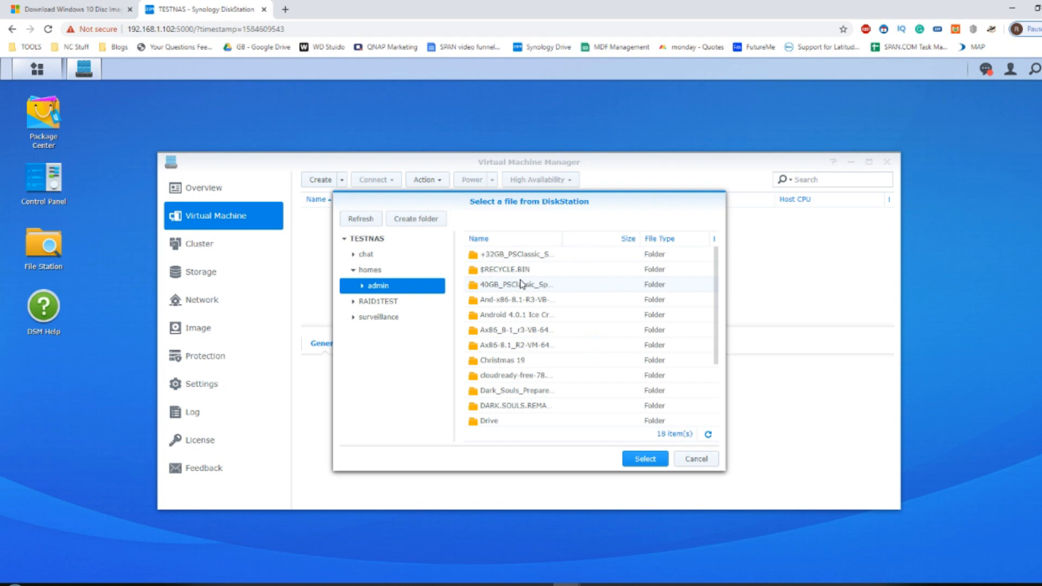
{"action": "scroll", "coordinate": [520, 283], "scroll_direction": "down", "scroll_amount": 1}
{"action": "left_click_drag", "start_coordinate": [562, 240], "coordinate": [651, 240]}
{"action": "scroll", "coordinate": [576, 337], "scroll_direction": "down", "scroll_amount": 3}
{"action": "scroll", "coordinate": [577, 337], "scroll_direction": "down", "scroll_amount": 1}
{"action": "scroll", "coordinate": [577, 338], "scroll_direction": "up", "scroll_amount": 2}
{"action": "scroll", "coordinate": [577, 338], "scroll_direction": "down", "scroll_amount": 2}
{"action": "scroll", "coordinate": [578, 337], "scroll_direction": "down", "scroll_amount": 1}
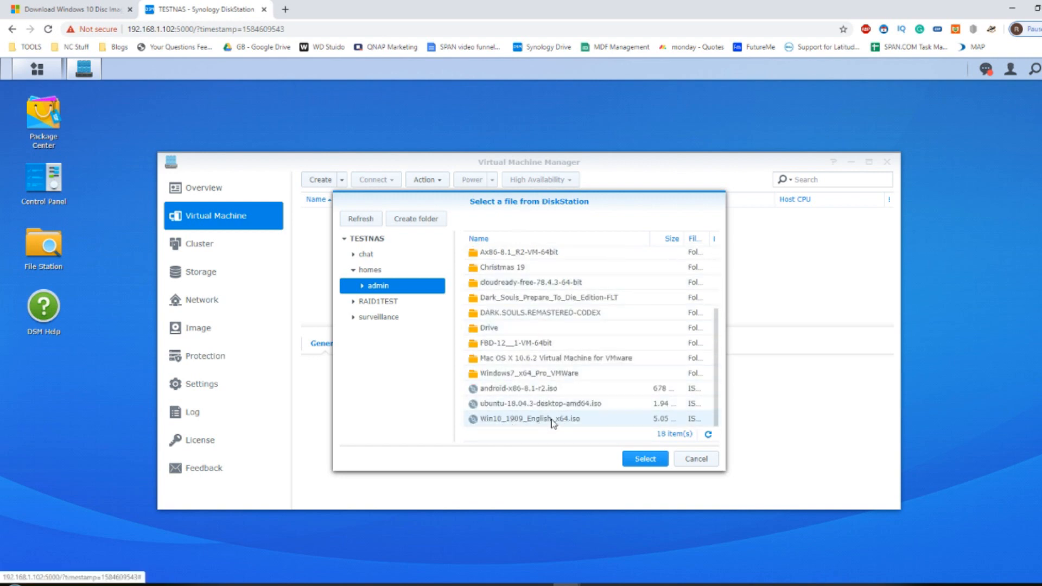
{"action": "left_click", "coordinate": [631, 459]}
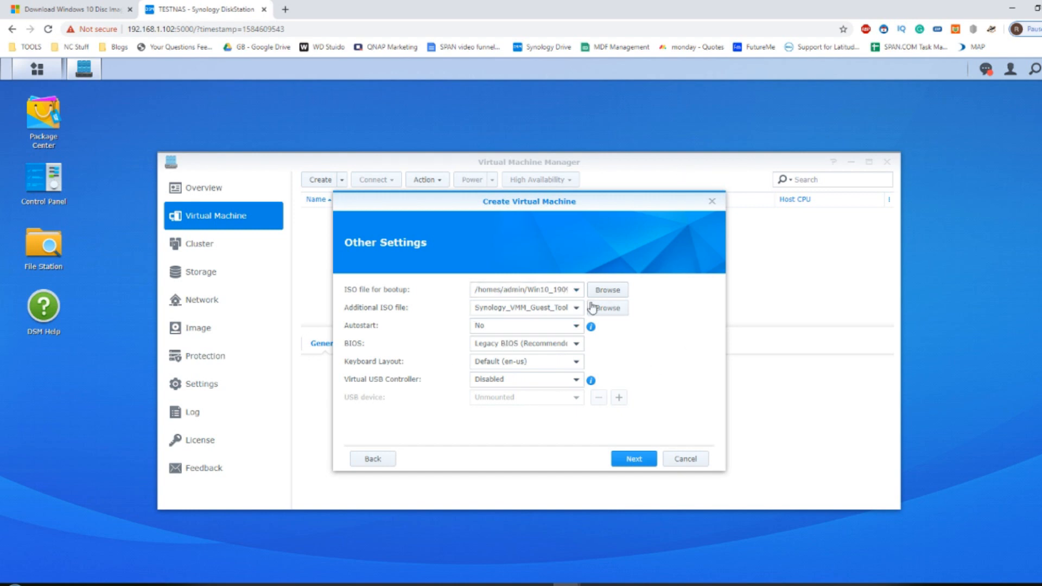
Keep the virtual USB controller disabled and allow all local users, admin and guest, to power the virtual machine
{"action": "left_click", "coordinate": [542, 385]}
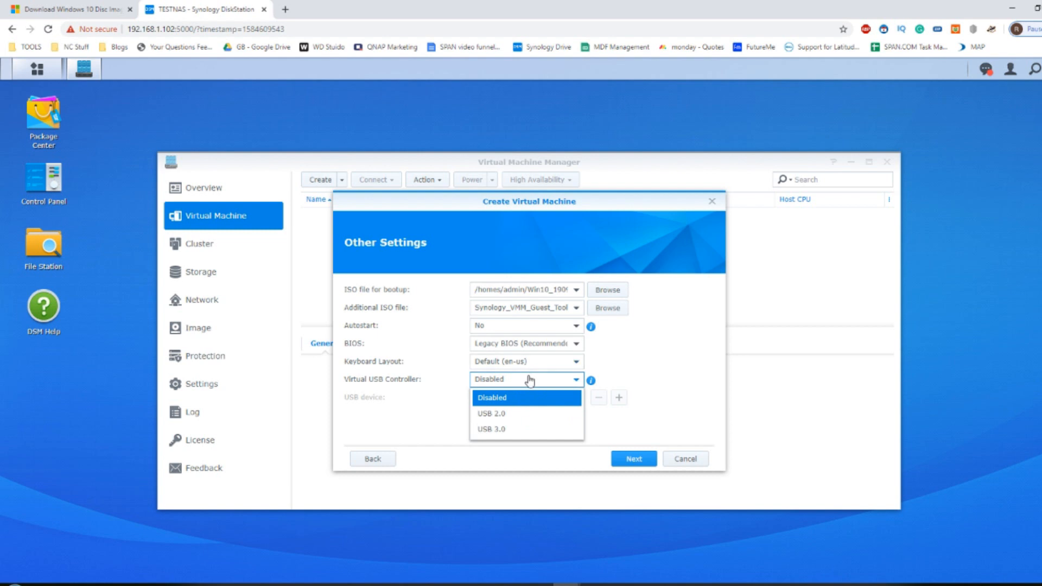
{"action": "left_click", "coordinate": [531, 381]}
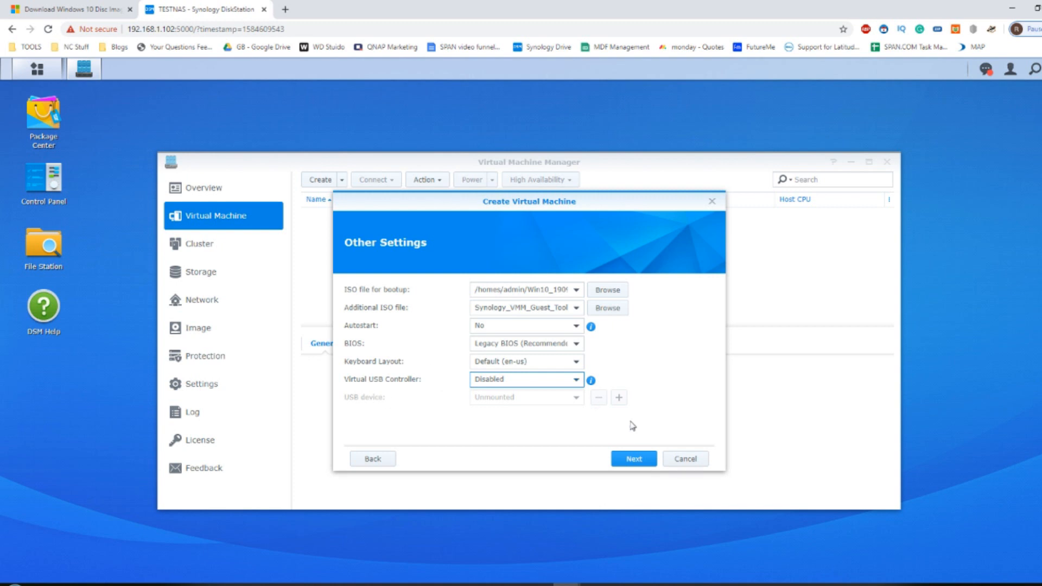
{"action": "left_click", "coordinate": [641, 459]}
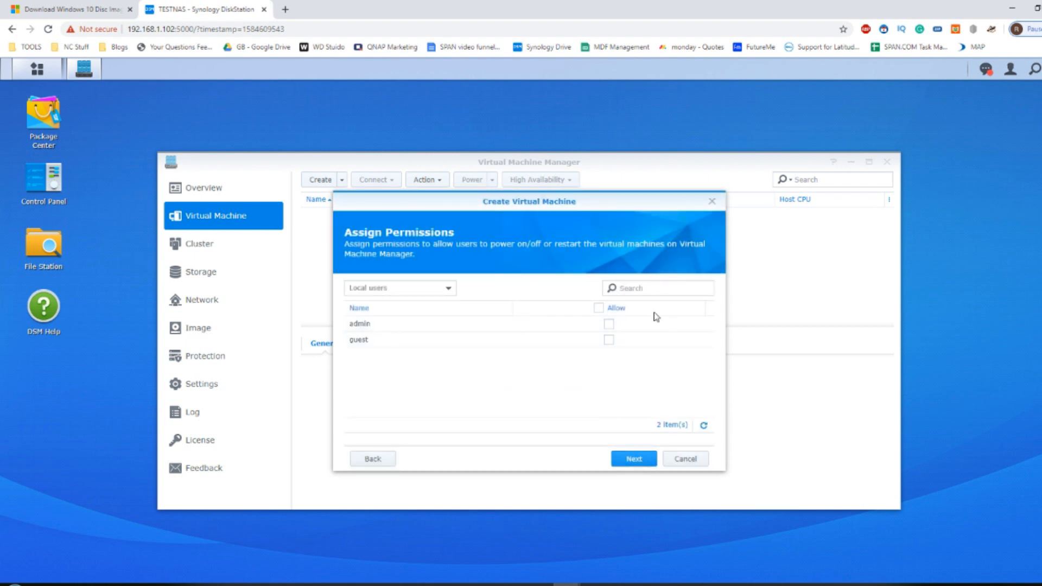
{"action": "left_click", "coordinate": [599, 308]}
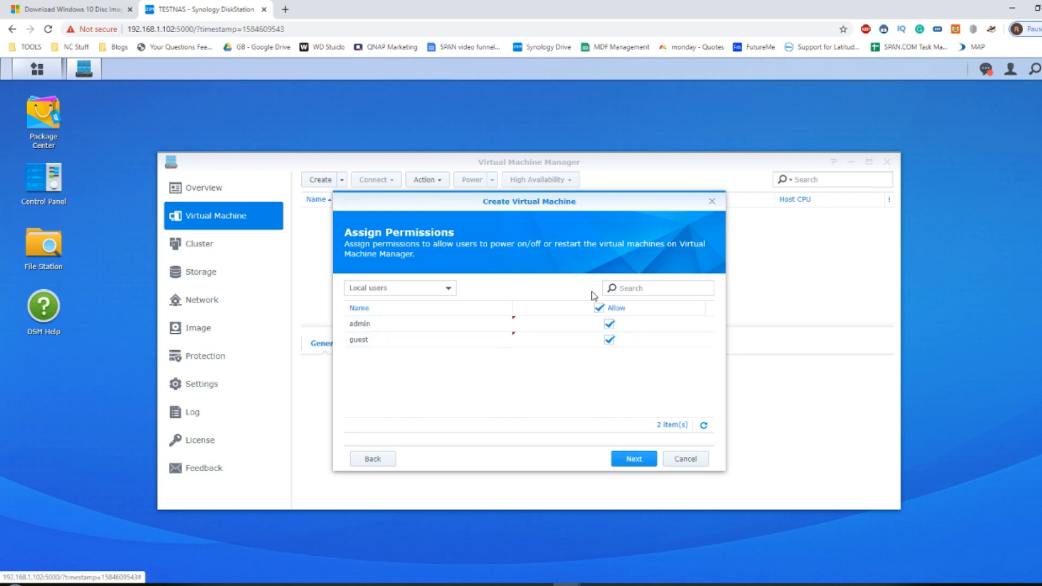
{"action": "left_click", "coordinate": [629, 459]}
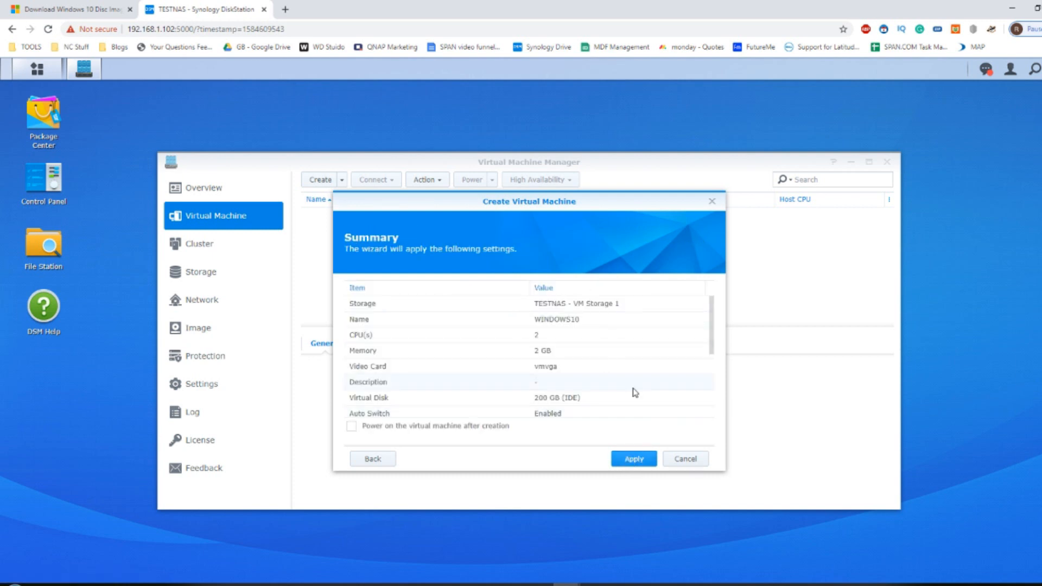
Review the virtual machine's summary, enable powering it on after creation, and apply the settings
{"action": "scroll", "coordinate": [494, 376], "scroll_direction": "down", "scroll_amount": 3}
{"action": "scroll", "coordinate": [494, 374], "scroll_direction": "up", "scroll_amount": 3}
{"action": "scroll", "coordinate": [495, 348], "scroll_direction": "down", "scroll_amount": 5}
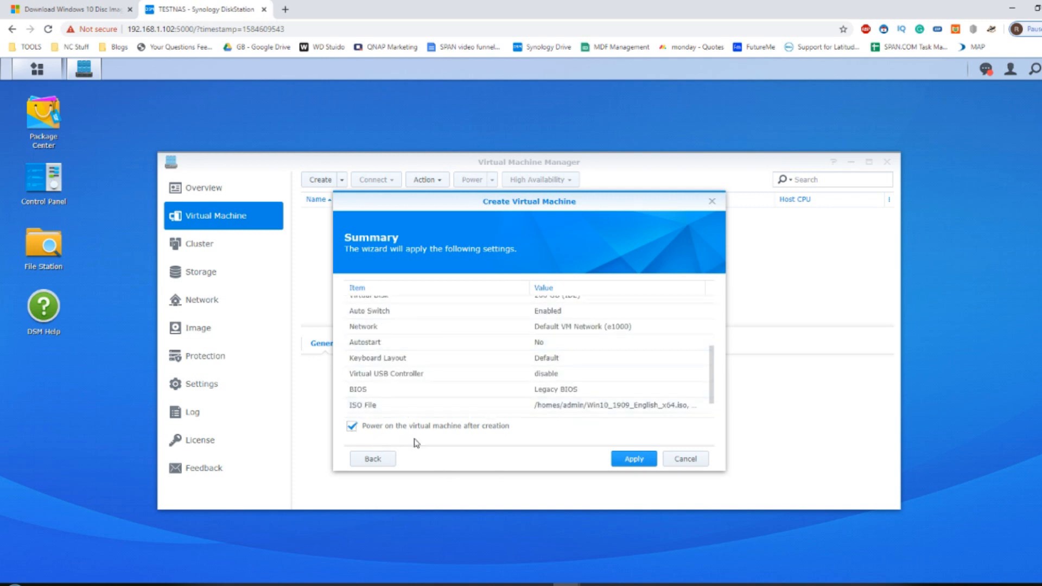
{"action": "left_click", "coordinate": [646, 460]}
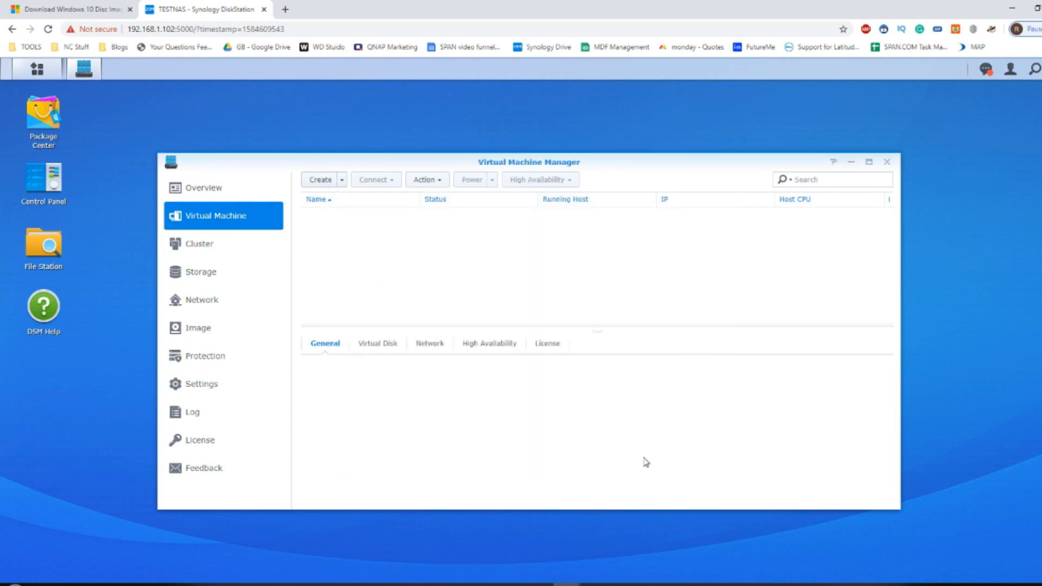
{"action": "left_click", "coordinate": [179, 574]}
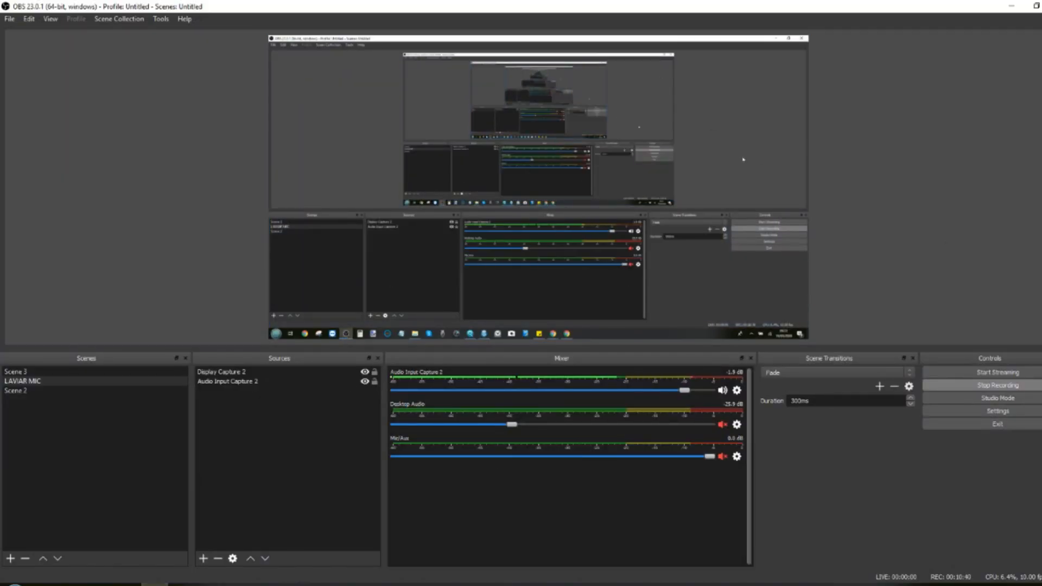
{"action": "left_click", "coordinate": [1013, 7]}
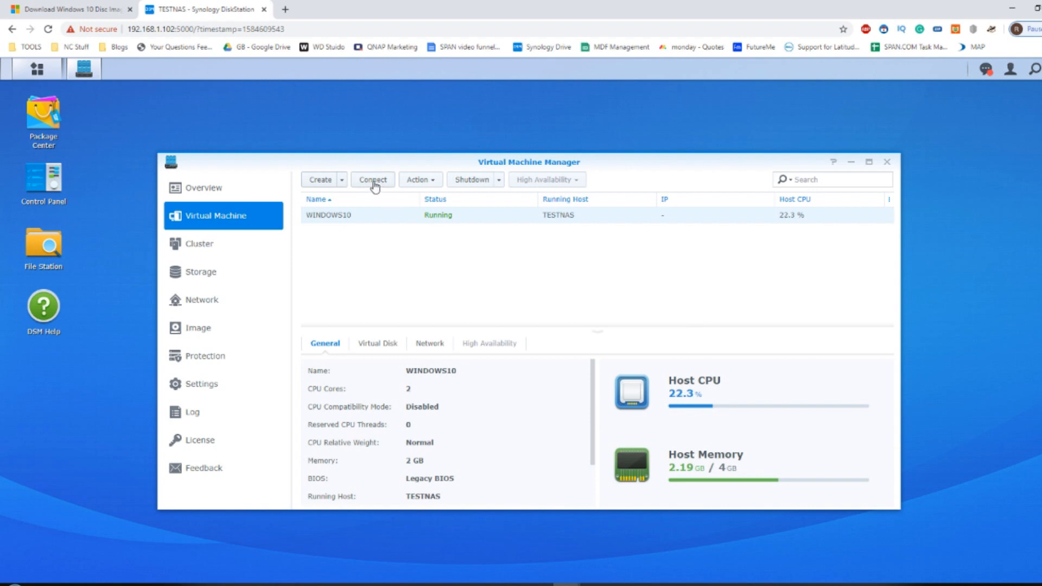
Connect to the WINDOWS10 virtual machine to open its remote display
{"action": "left_click", "coordinate": [374, 186]}
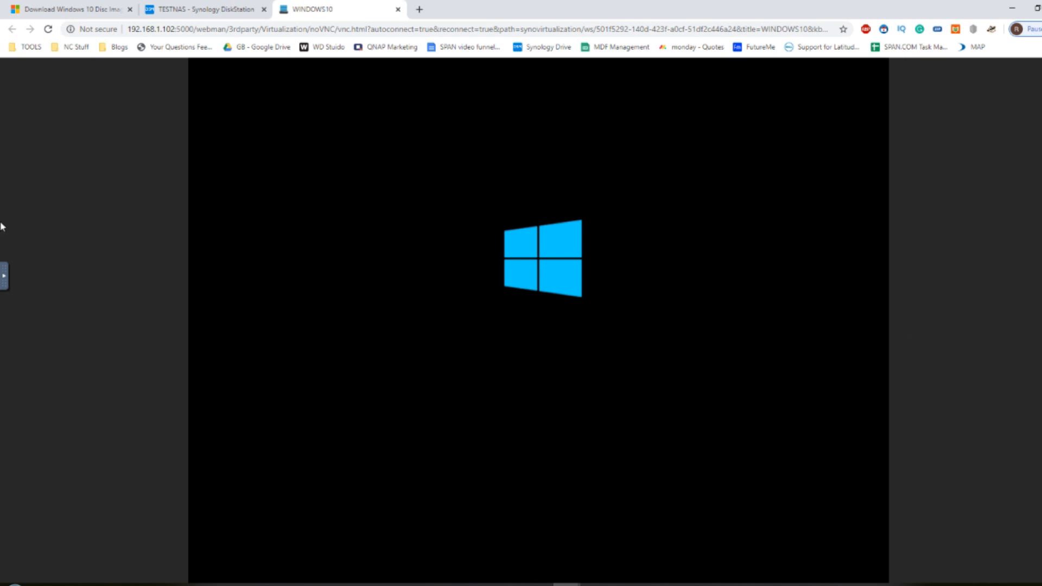
Examine the remote display's controls, covering the scaling settings, extra keys, active mouse button and keyboard options
{"action": "left_click", "coordinate": [3, 277]}
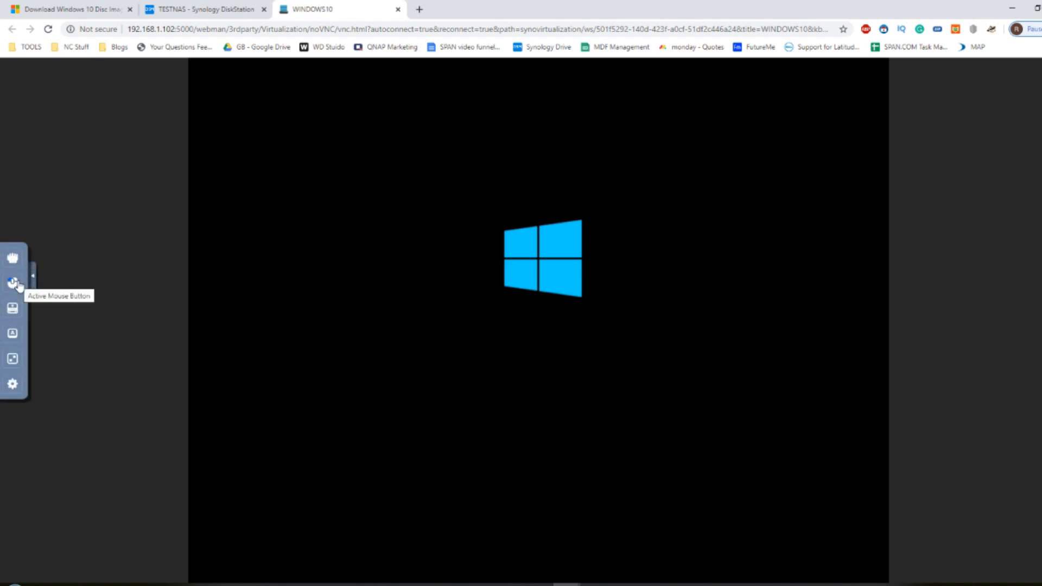
{"action": "left_click", "coordinate": [13, 384]}
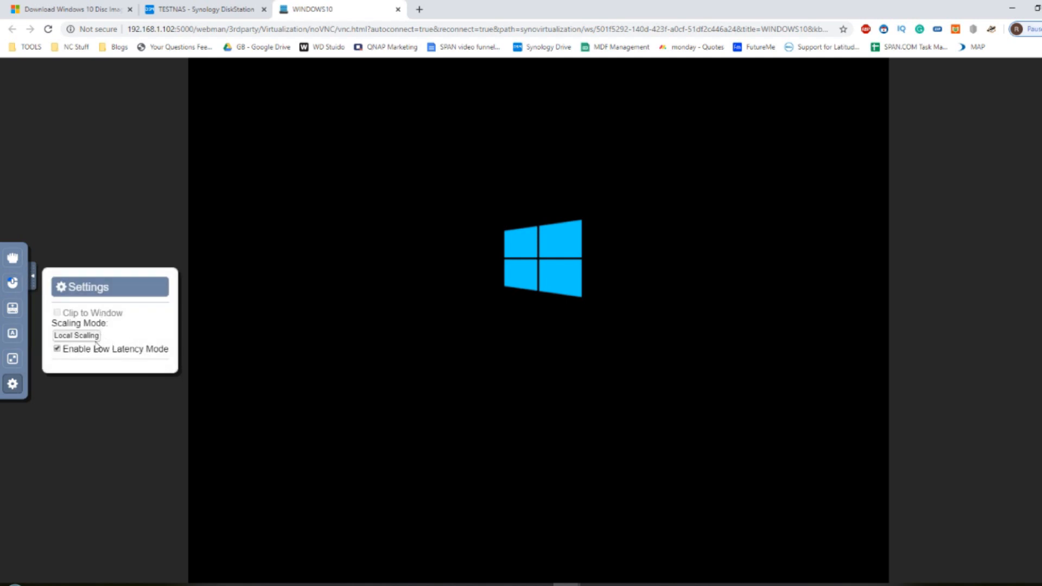
{"action": "left_click", "coordinate": [14, 391]}
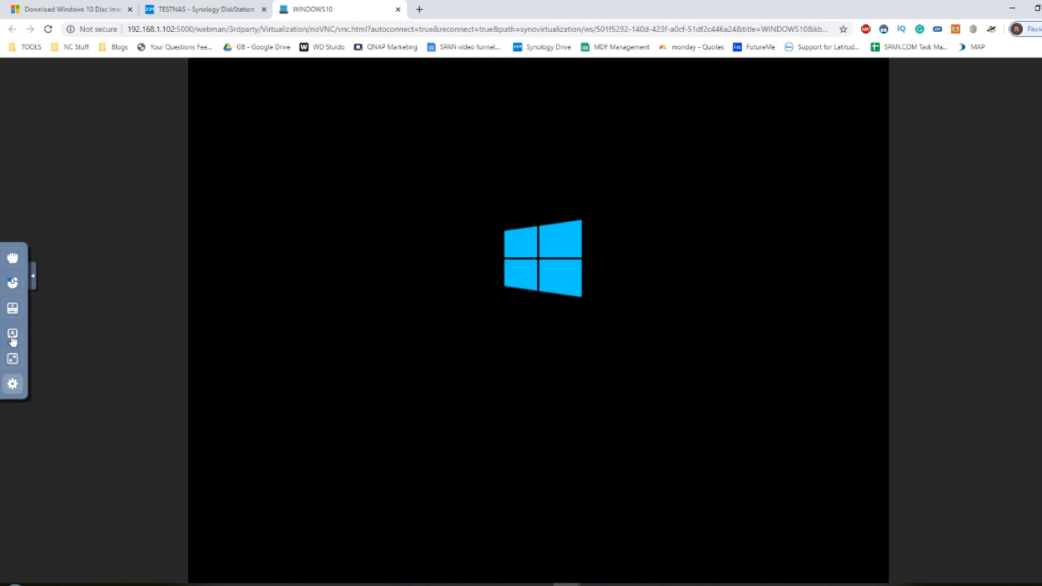
{"action": "left_click", "coordinate": [13, 336]}
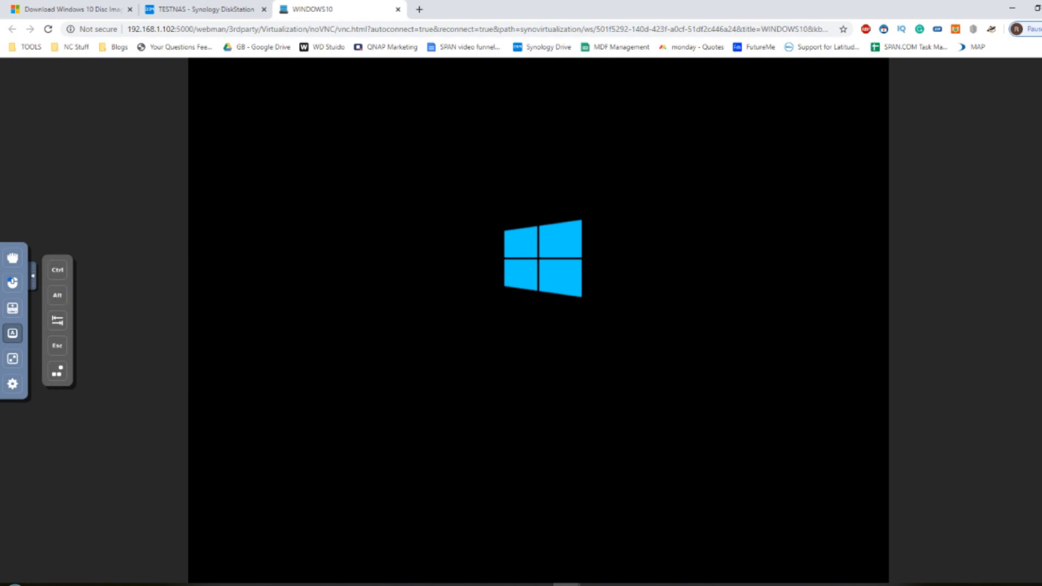
{"action": "left_click", "coordinate": [11, 284]}
{"action": "left_click", "coordinate": [13, 287]}
{"action": "left_click", "coordinate": [13, 306]}
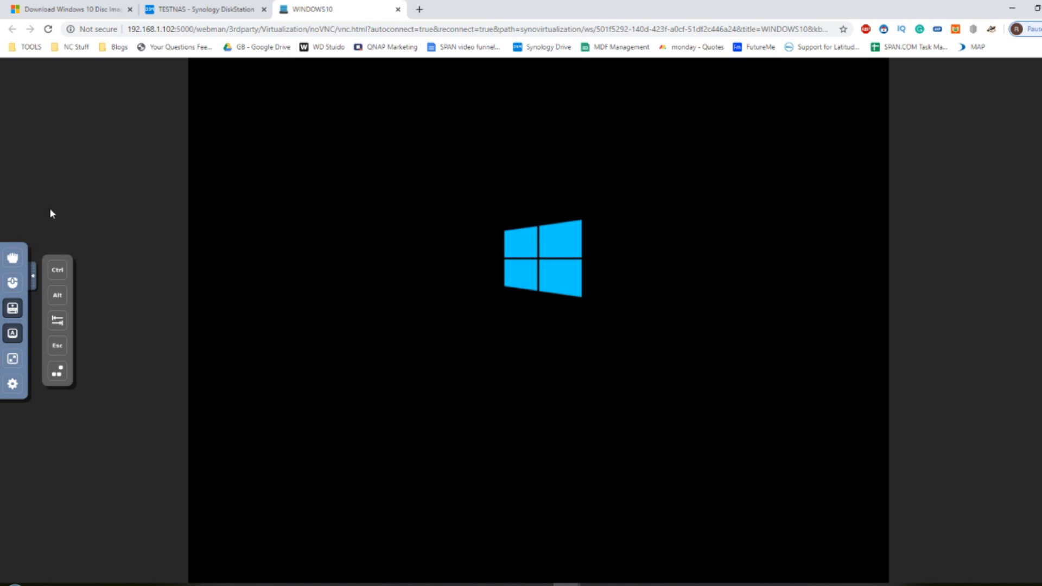
{"action": "left_click", "coordinate": [43, 274]}
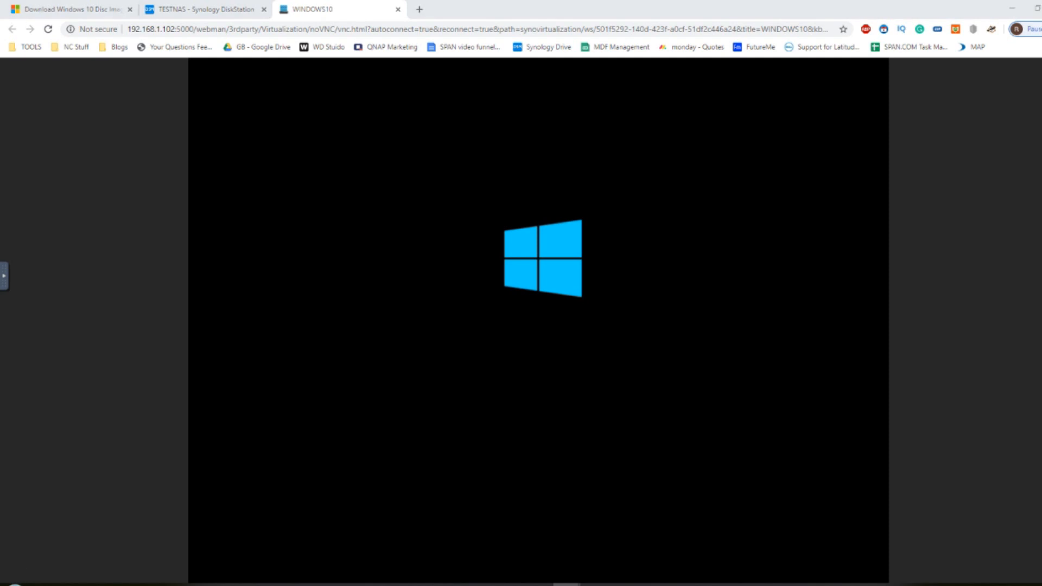
{"action": "left_click", "coordinate": [14, 581]}
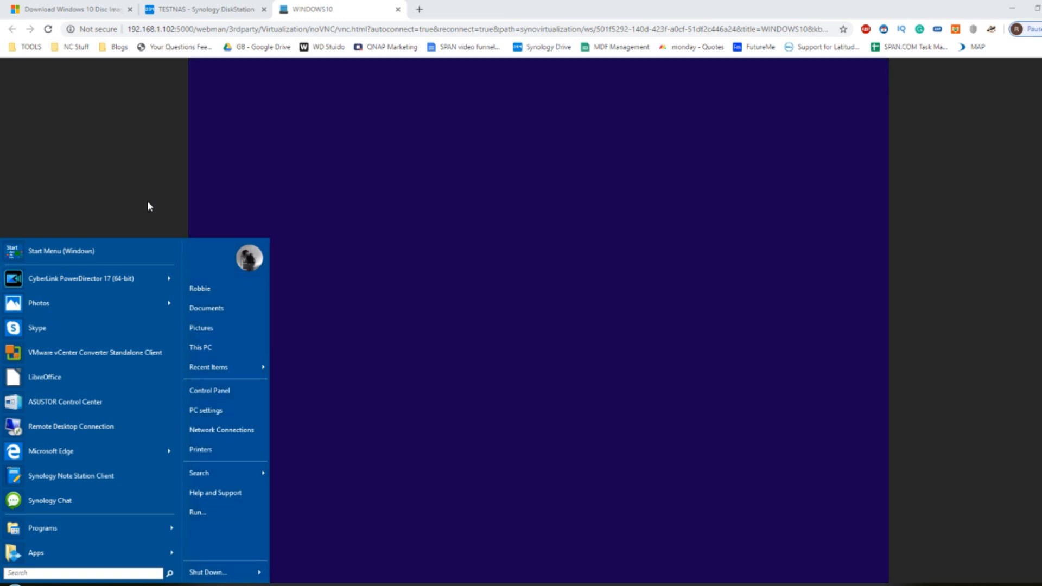
{"action": "left_click", "coordinate": [148, 202]}
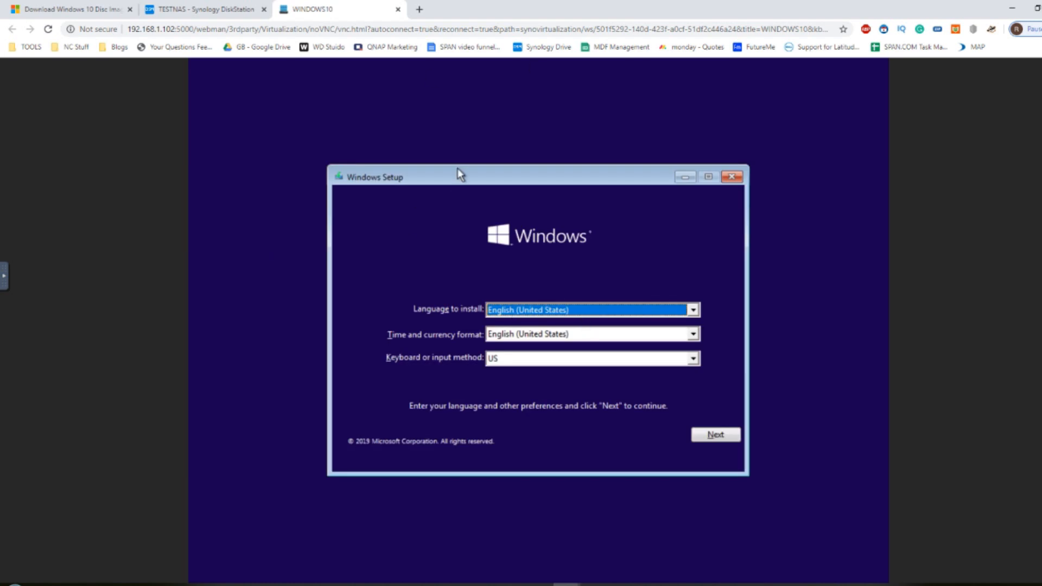
Accept English (United States) for language and formats with the US keyboard in Windows Setup, and start the installation
{"action": "left_click_drag", "start_coordinate": [458, 169], "coordinate": [445, 136]}
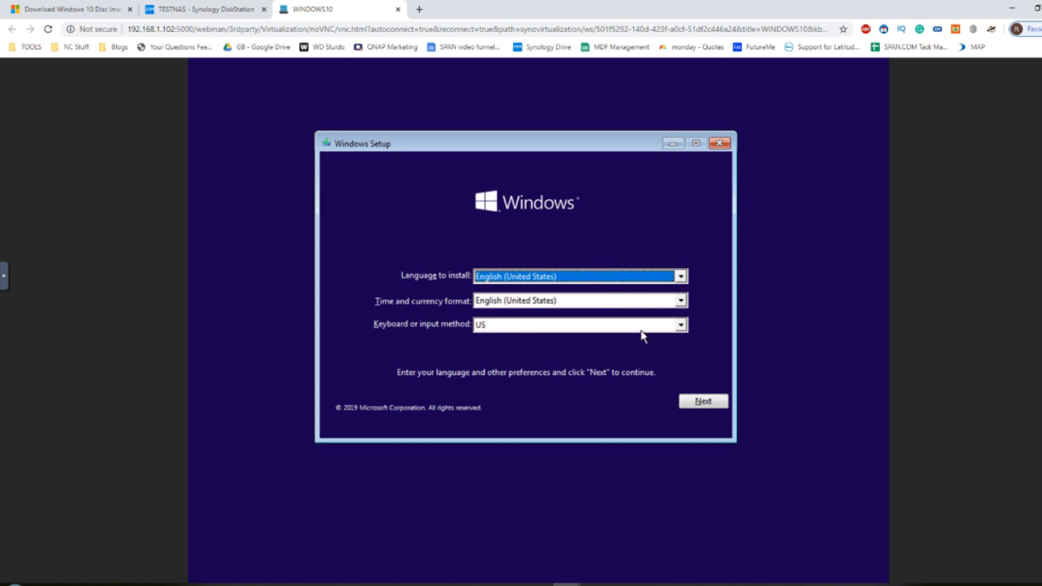
{"action": "left_click", "coordinate": [718, 404]}
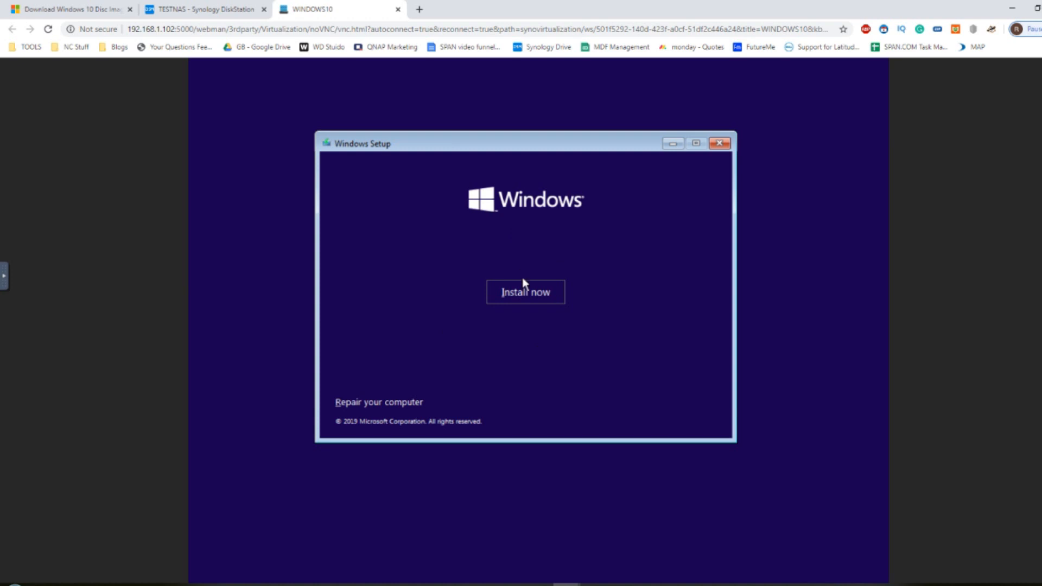
{"action": "left_click", "coordinate": [519, 299]}
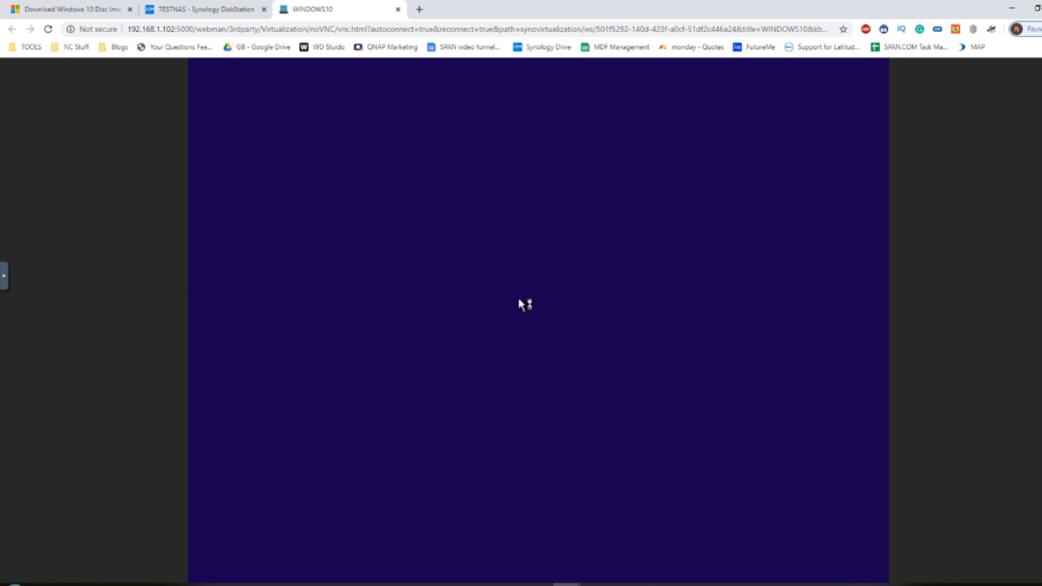